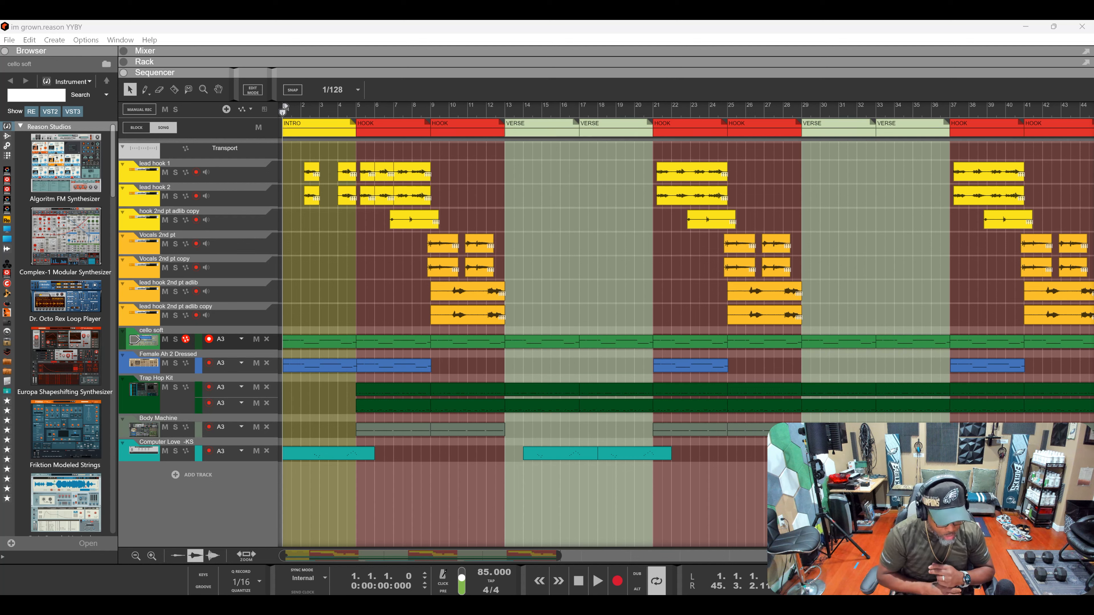
- Play the arrangement from the start to hear the first hook, then stop
click(598, 582)
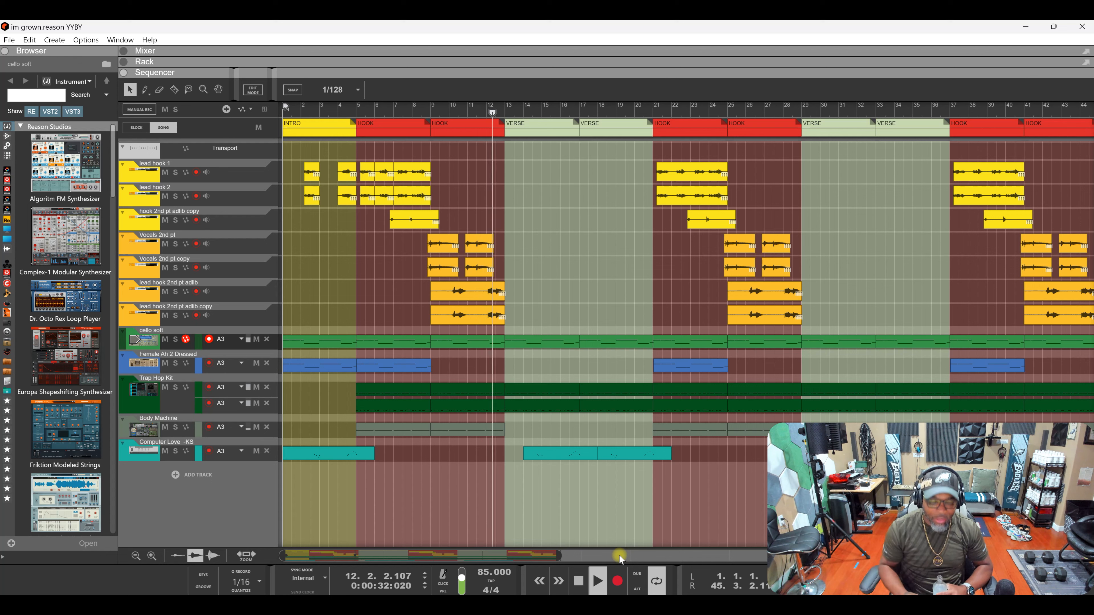
key(space)
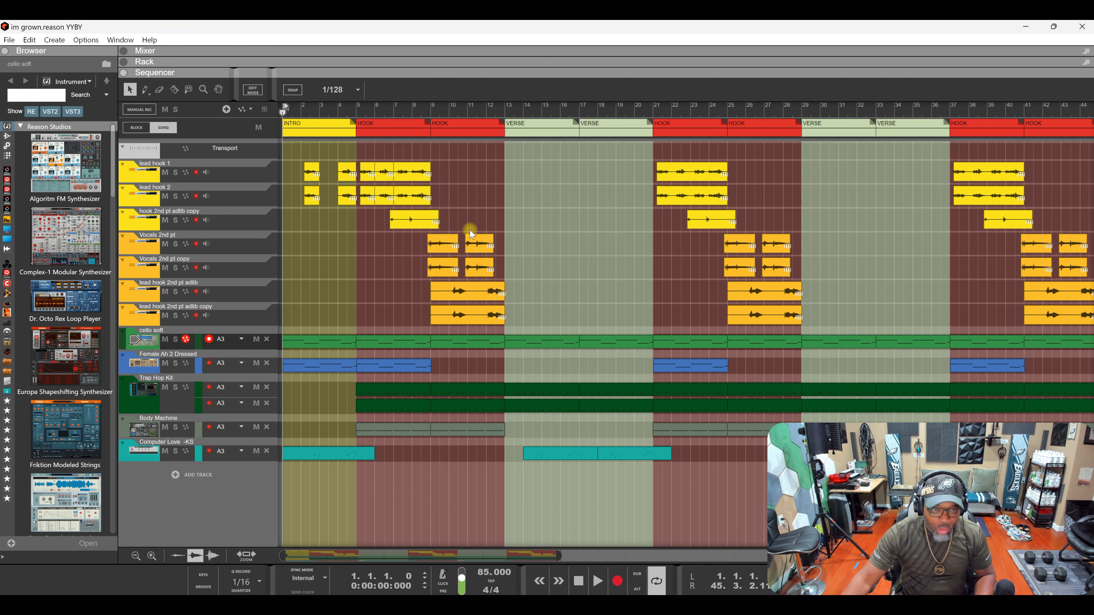
scroll(441, 302, up, 3)
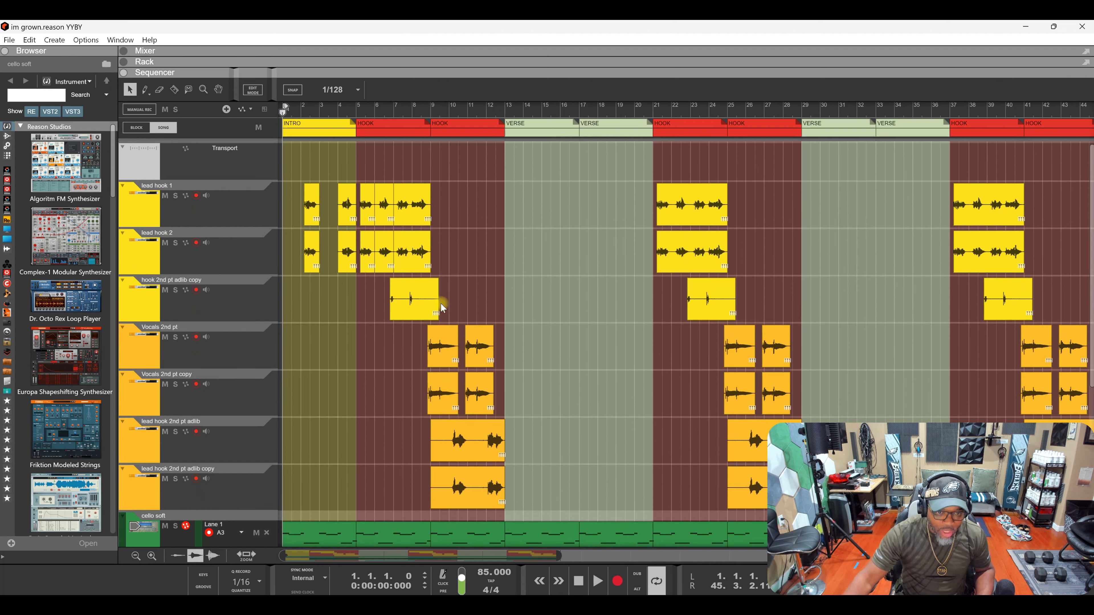
scroll(434, 348, up, 3)
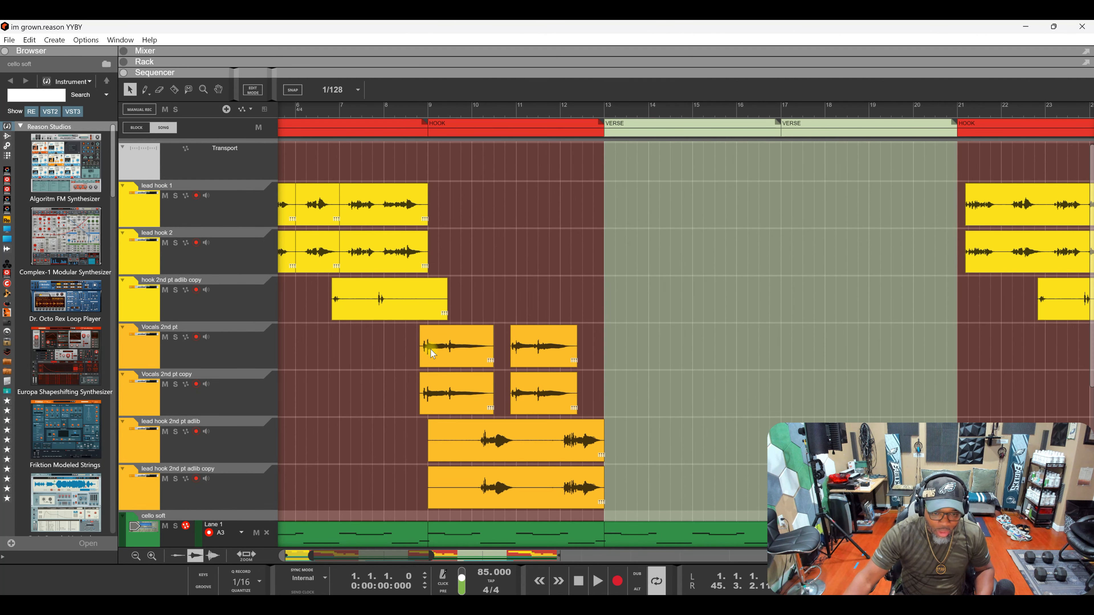
scroll(433, 354, down, 3)
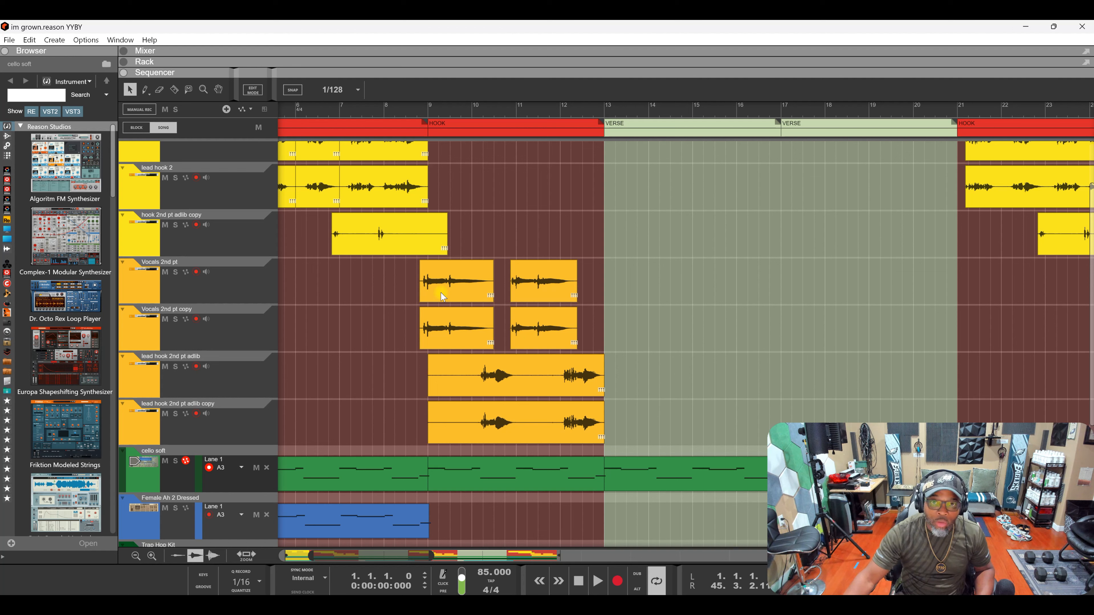
- Split both lead hook 2nd pt adlib clips at bar 10 and delete the silent left pieces
key(r)
drag(480, 377, 424, 382)
key(Delete)
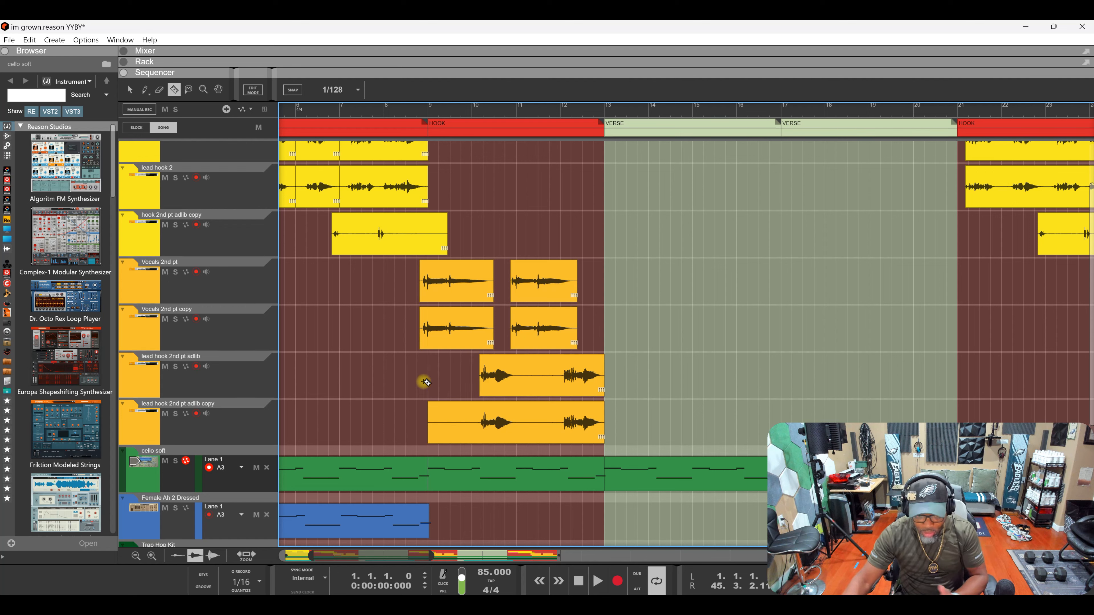
click(480, 423)
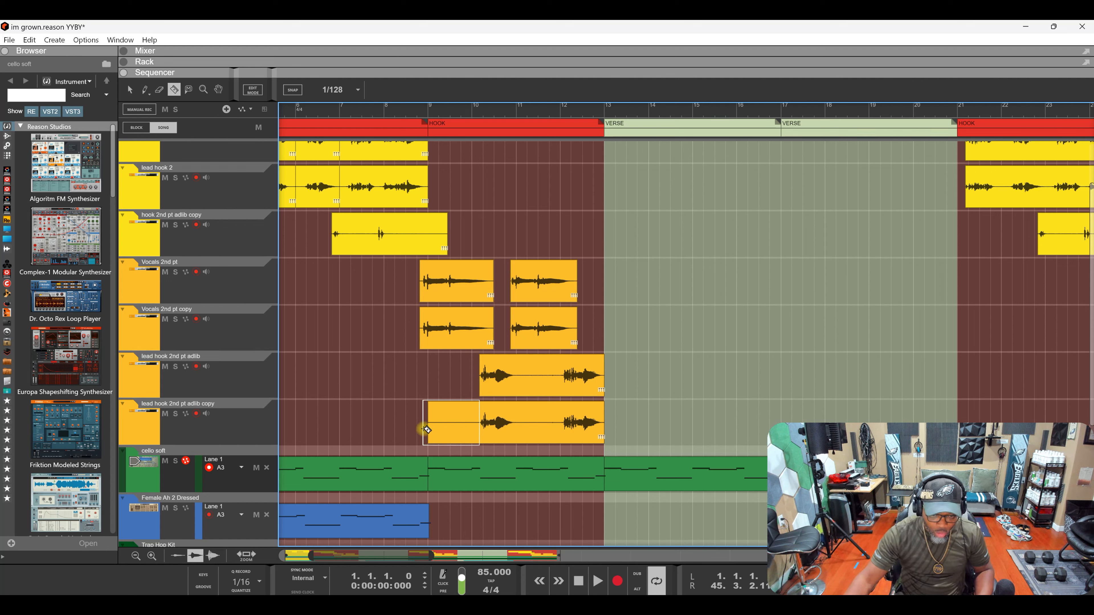
key(Delete)
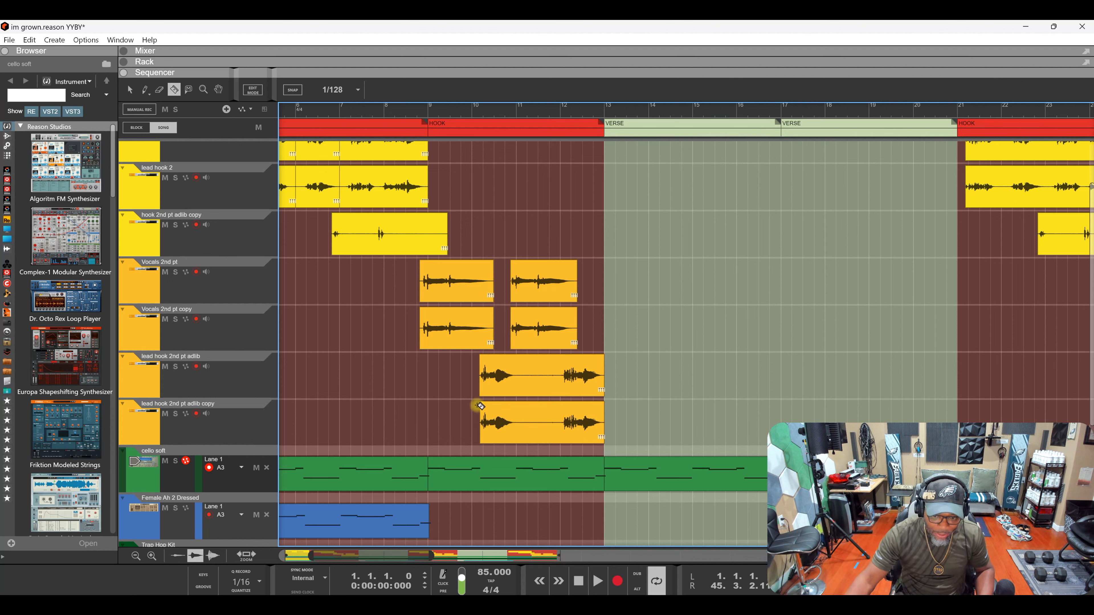
- Cut out the silent middle of both adlib clips, then select the first ad-lib pieces
scroll(489, 382, up, 2)
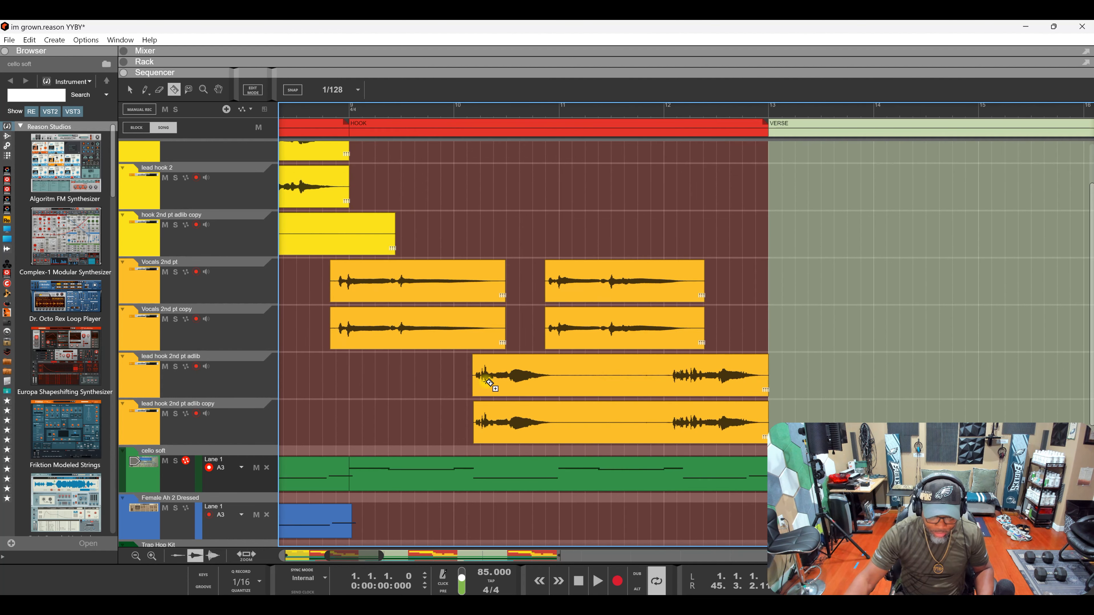
drag(556, 376, 675, 418)
key(Delete)
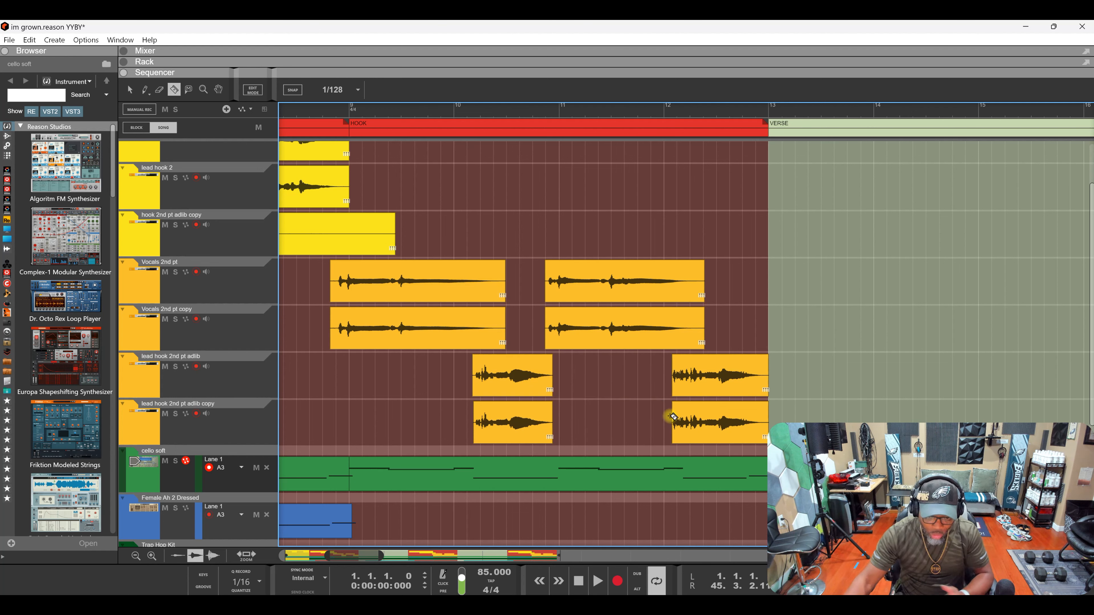
key(q)
drag(568, 378, 531, 417)
scroll(551, 370, up, 5)
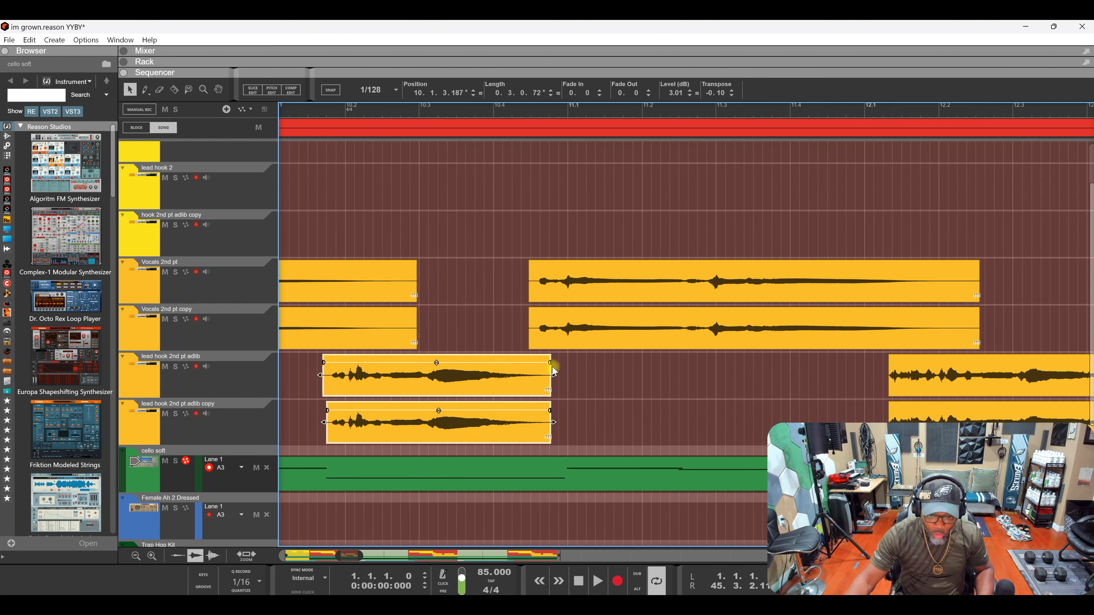
- Apply a 1.68 fade-out to the end of both selected first ad-lib pieces
drag(552, 363, 525, 372)
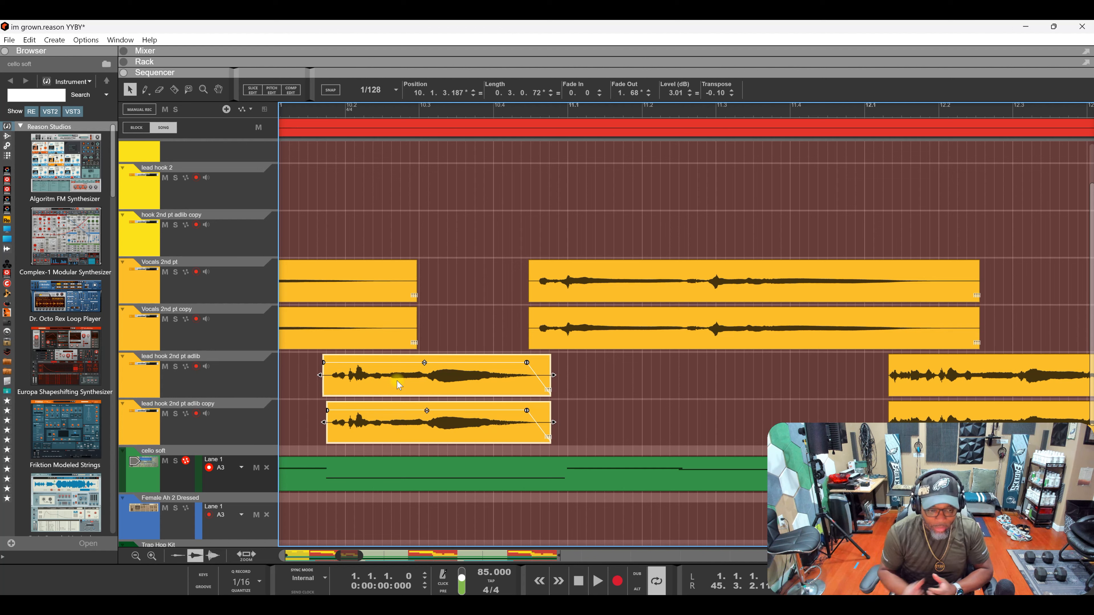
- Solo the lead hook 2nd pt adlib track and play from bar 10
click(175, 367)
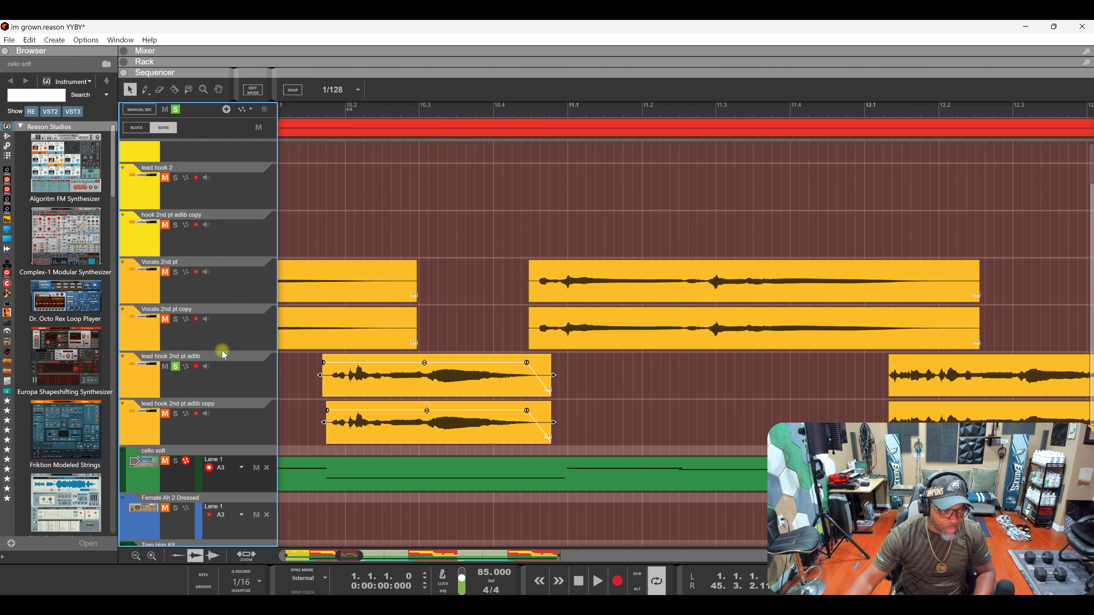
click(326, 116)
key(space)
key(space)
key(space)
key(space)
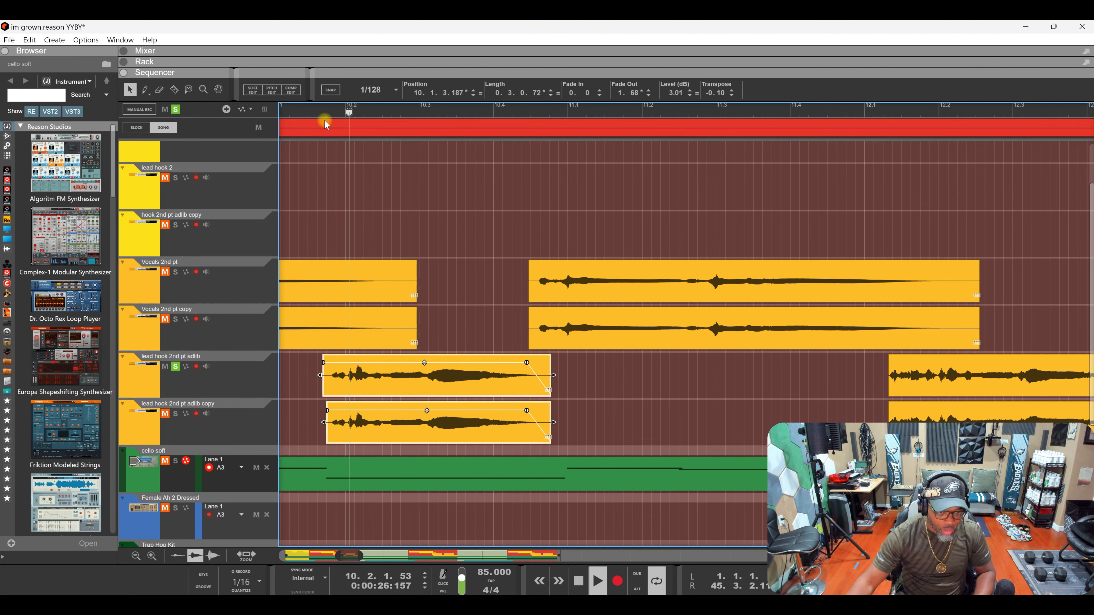
scroll(425, 116, down, 3)
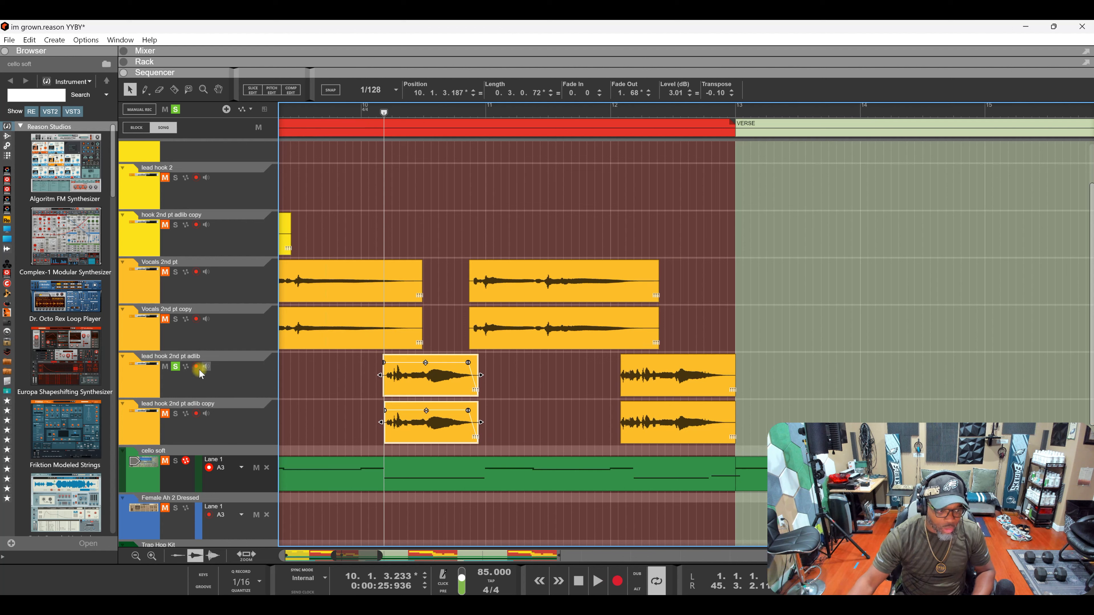
- Move the solo to the Vocals 2nd pt track and play from near bar 11
click(176, 367)
click(468, 122)
click(175, 272)
key(space)
key(space)
key(space)
key(space)
- Solo the adlib track again, audition from near bar 12, then stop playback
click(175, 366)
click(175, 271)
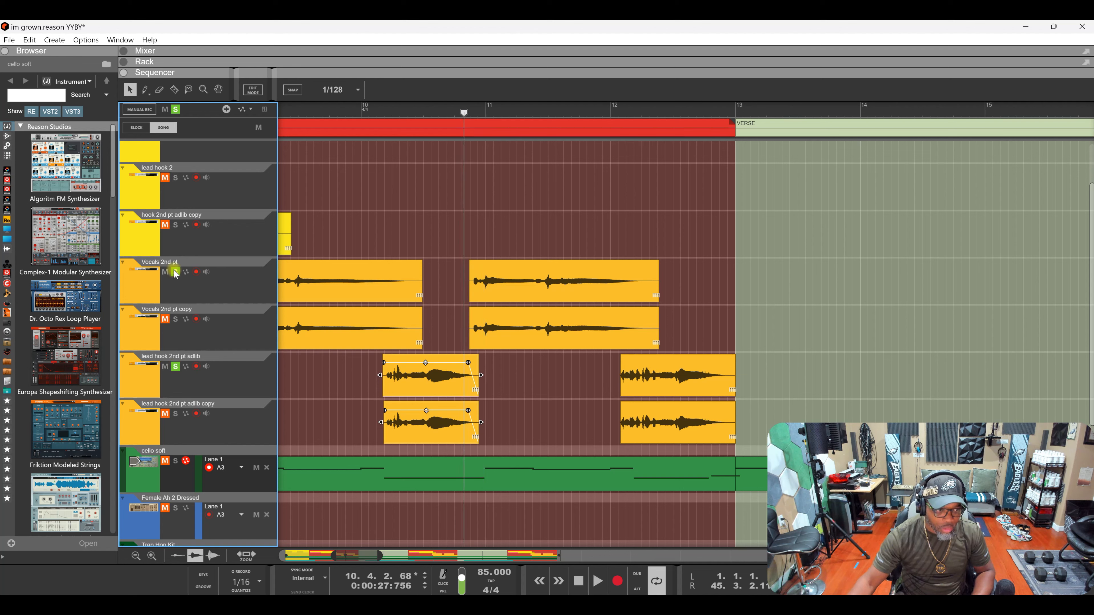
click(618, 115)
key(space)
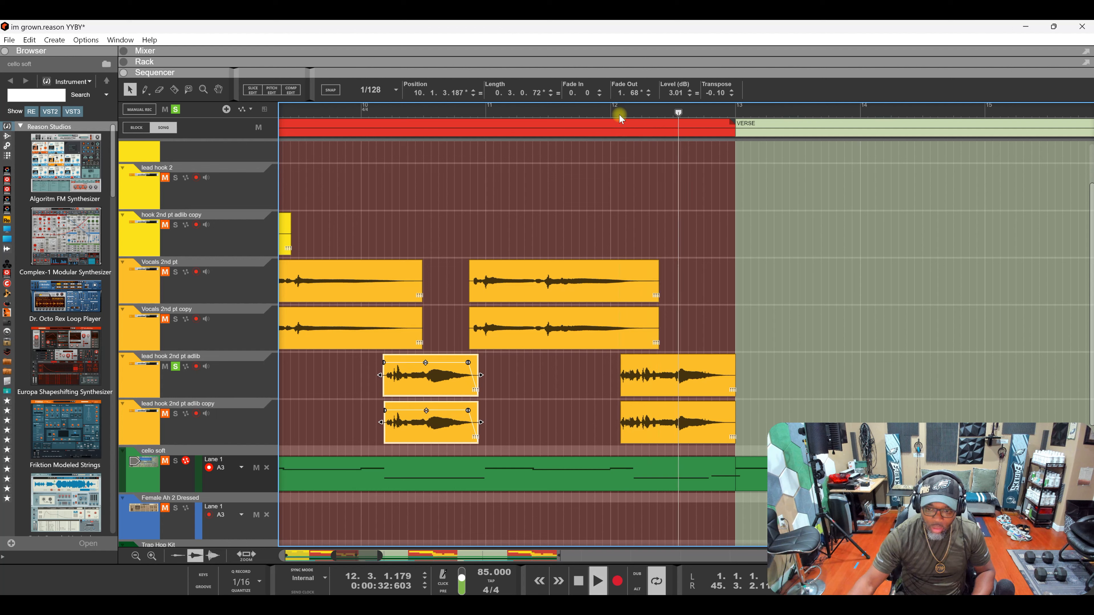
click(618, 115)
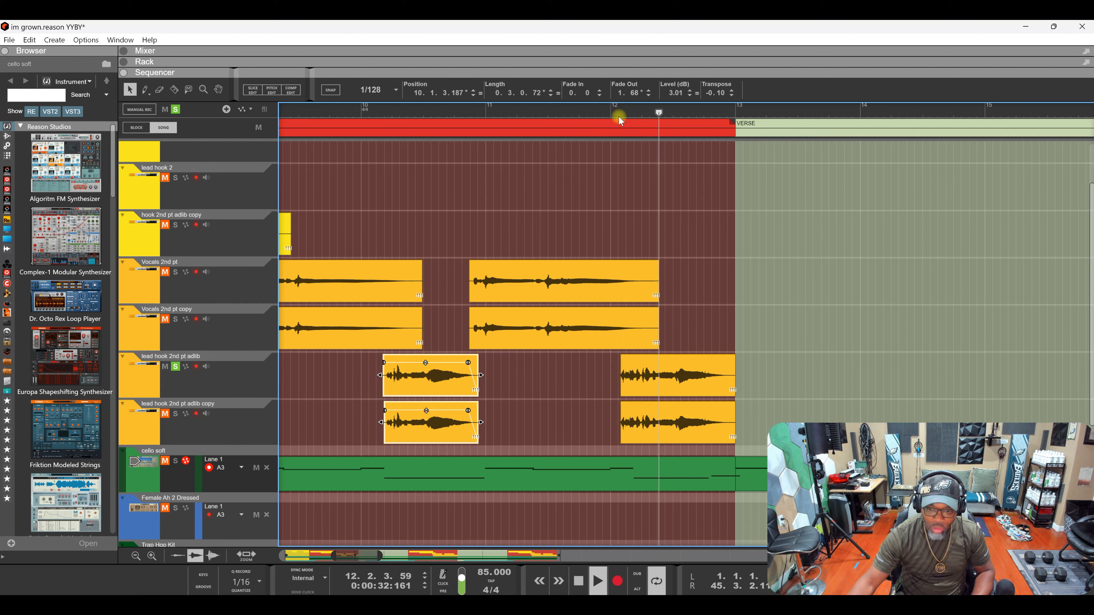
key(space)
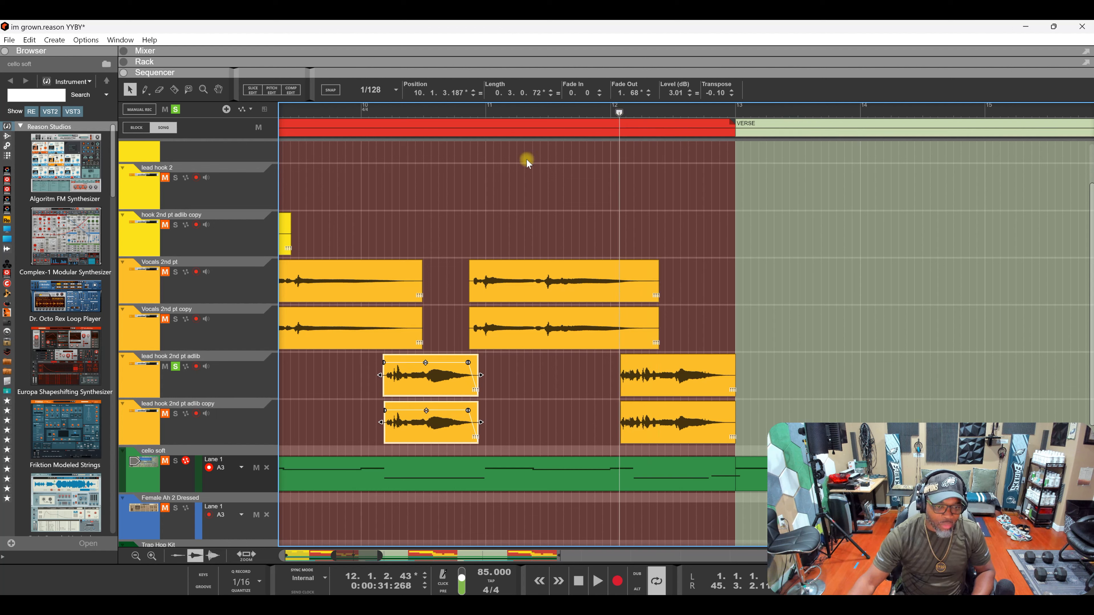
scroll(577, 112, down, 3)
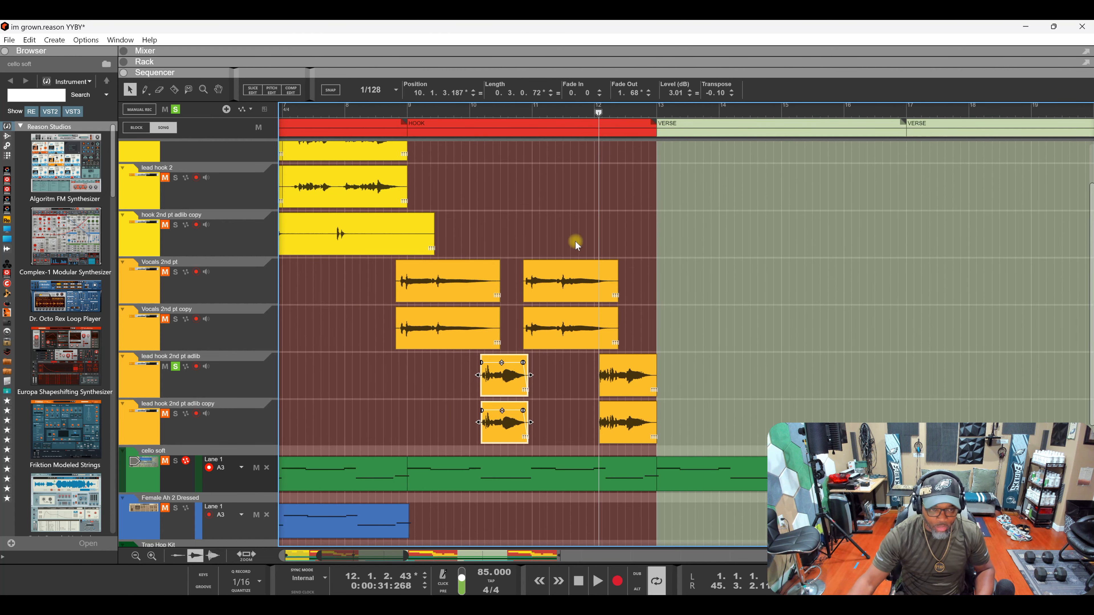
- Split the lead hook 2nd pt adlib clip at three points with the Razor
scroll(530, 378, up, 4)
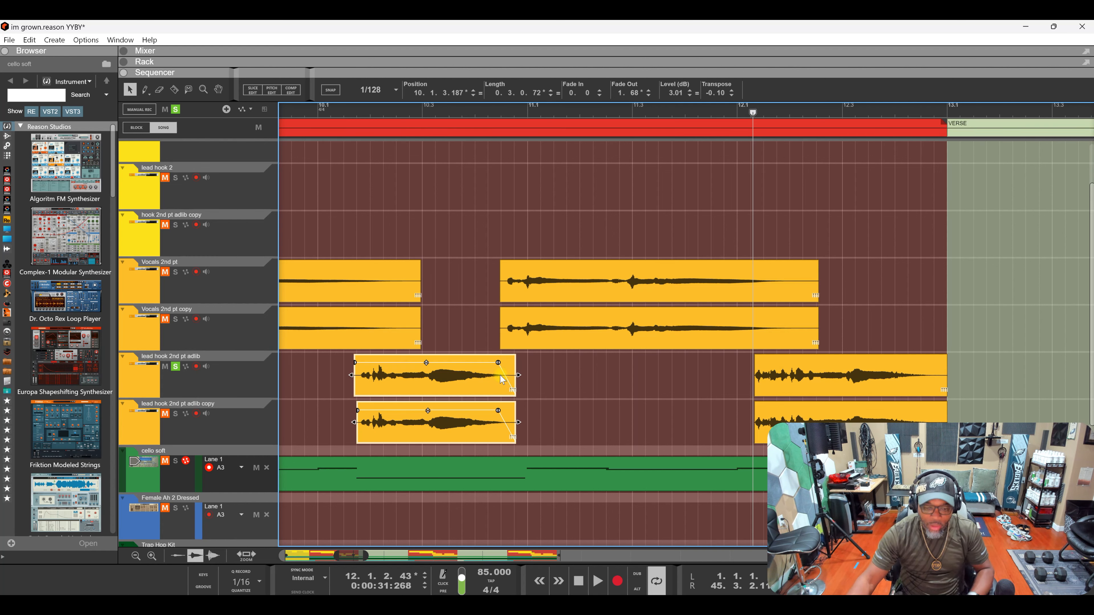
scroll(529, 371, down, 5)
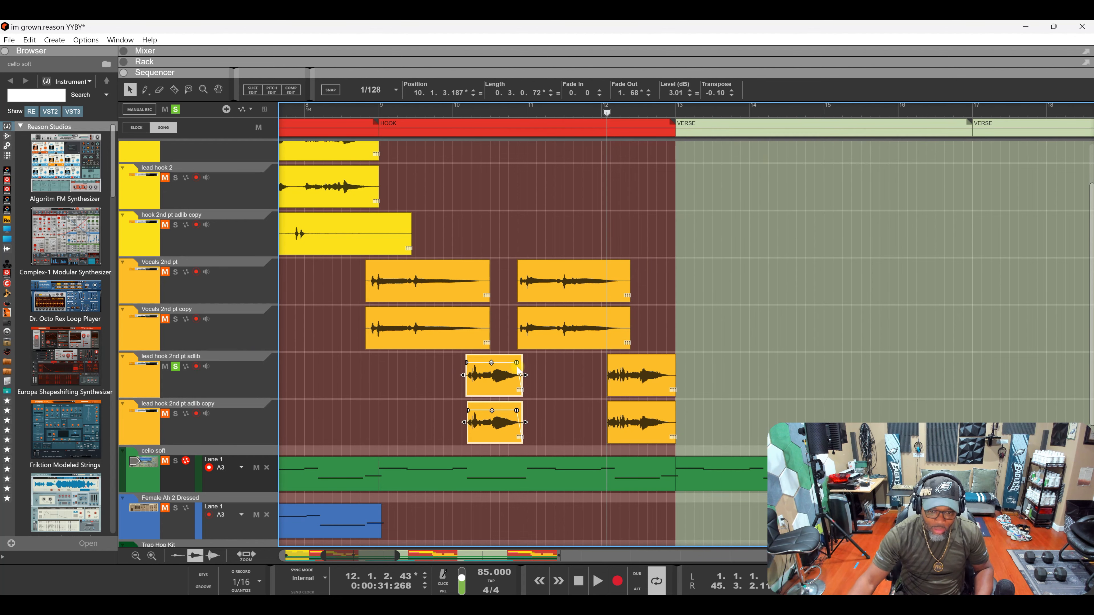
scroll(521, 370, down, 2)
scroll(526, 368, down, 3)
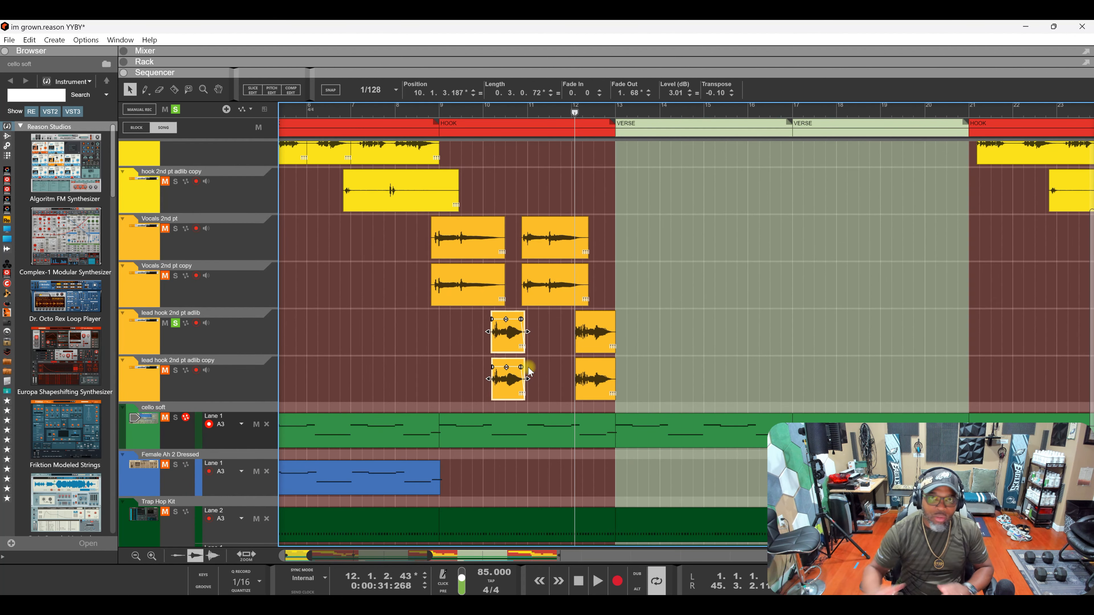
key(r)
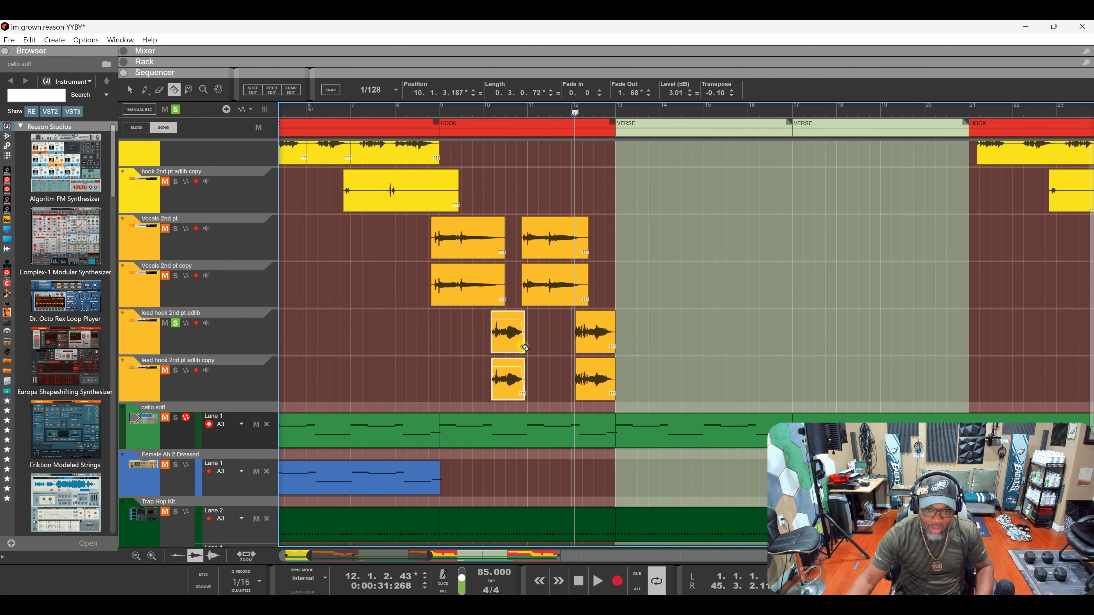
scroll(517, 343, up, 4)
click(496, 333)
click(477, 334)
click(453, 337)
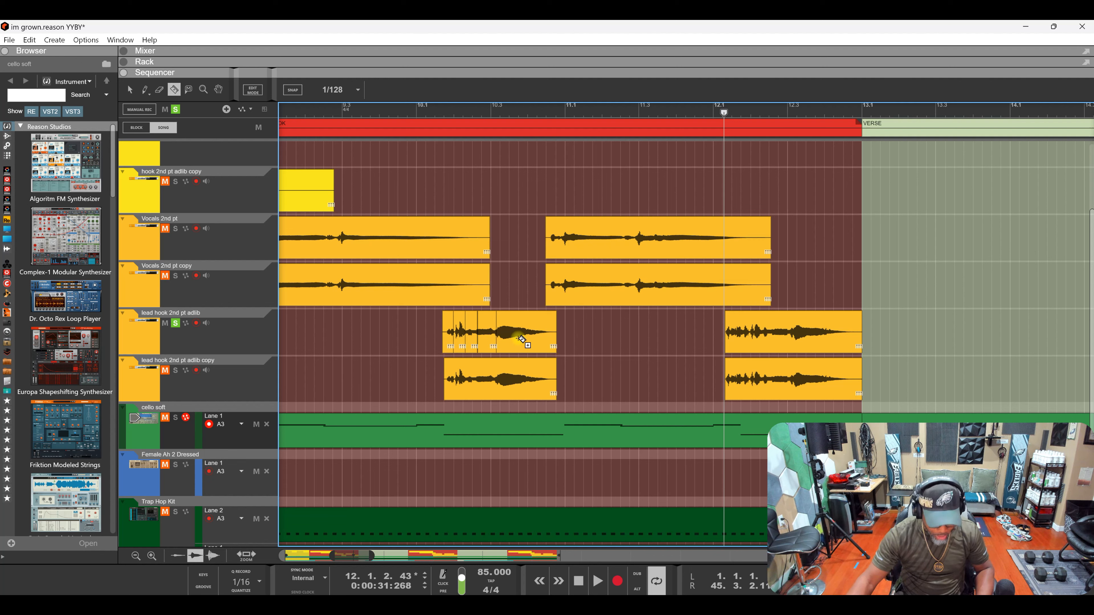
- Undo the stray cuts so the adlib clip stays whole with its fade-out
key(ctrl+z)
key(ctrl+z)
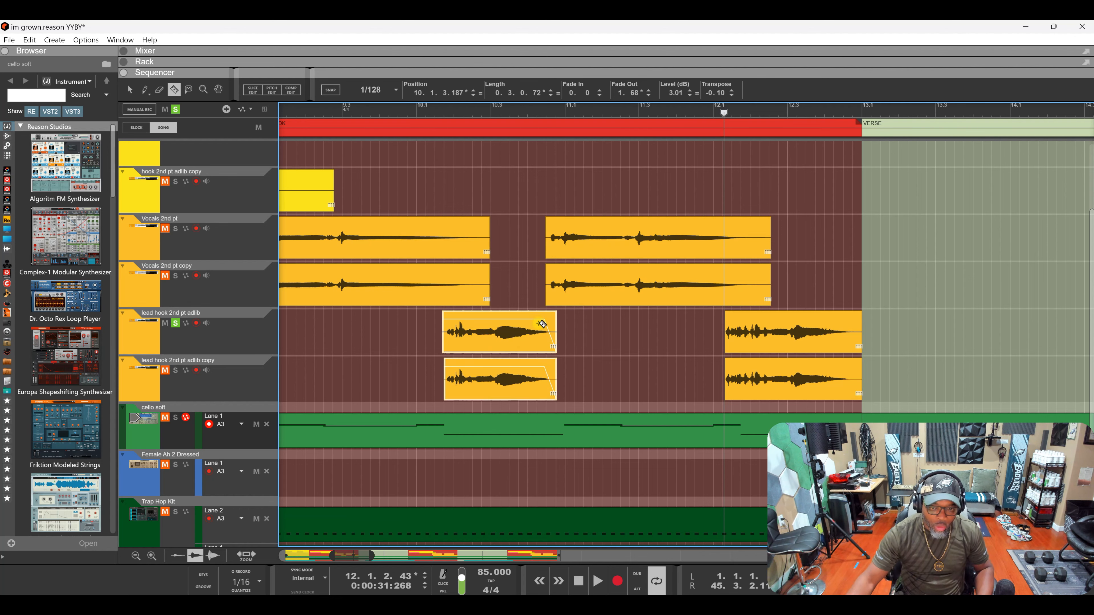
scroll(556, 332, down, 6)
scroll(405, 340, up, 3)
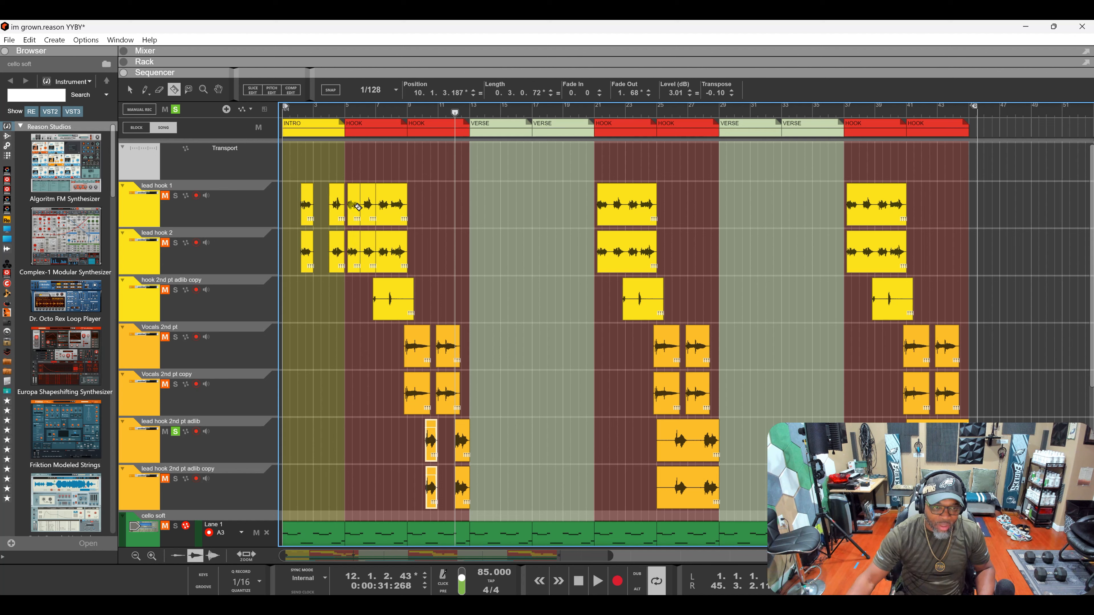
- Select the adlib clips on both lead hook lanes and choose Join Clips
scroll(342, 112, up, 3)
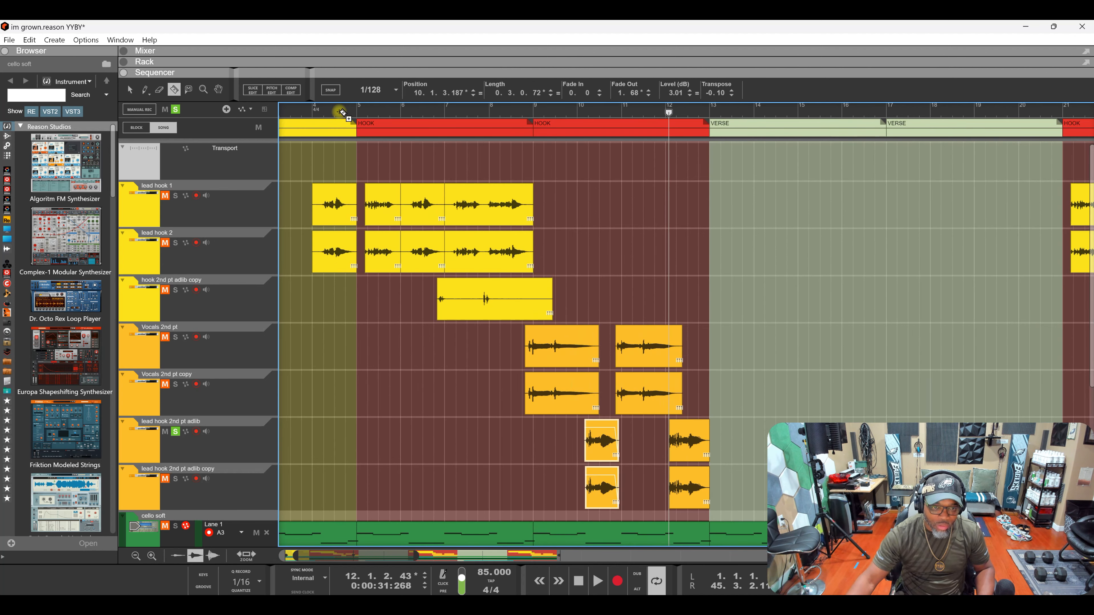
scroll(342, 112, down, 3)
scroll(465, 275, down, 3)
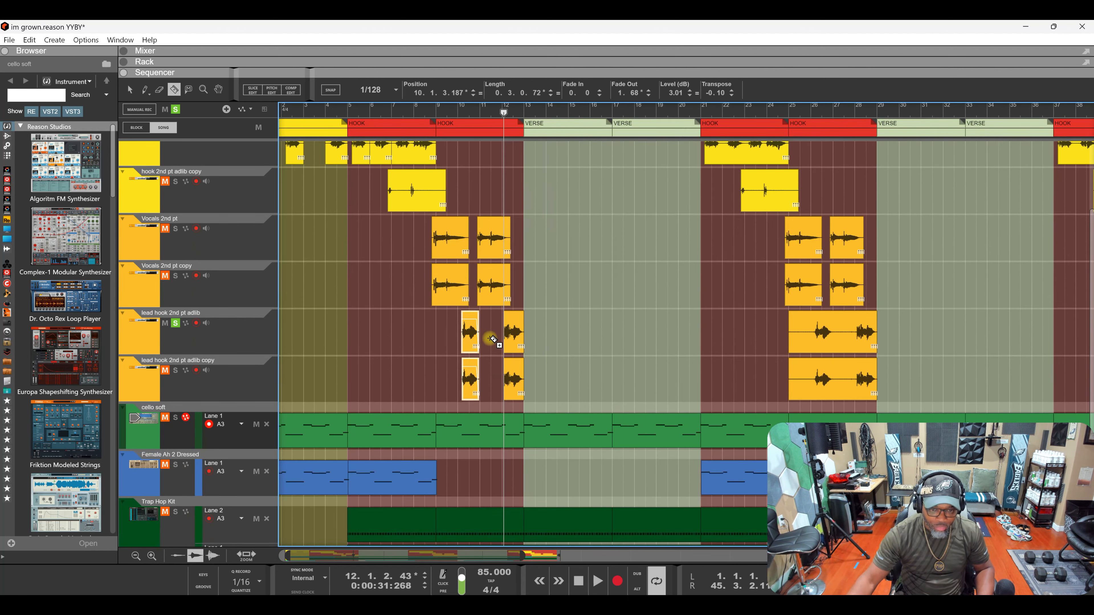
scroll(494, 339, up, 3)
key(q)
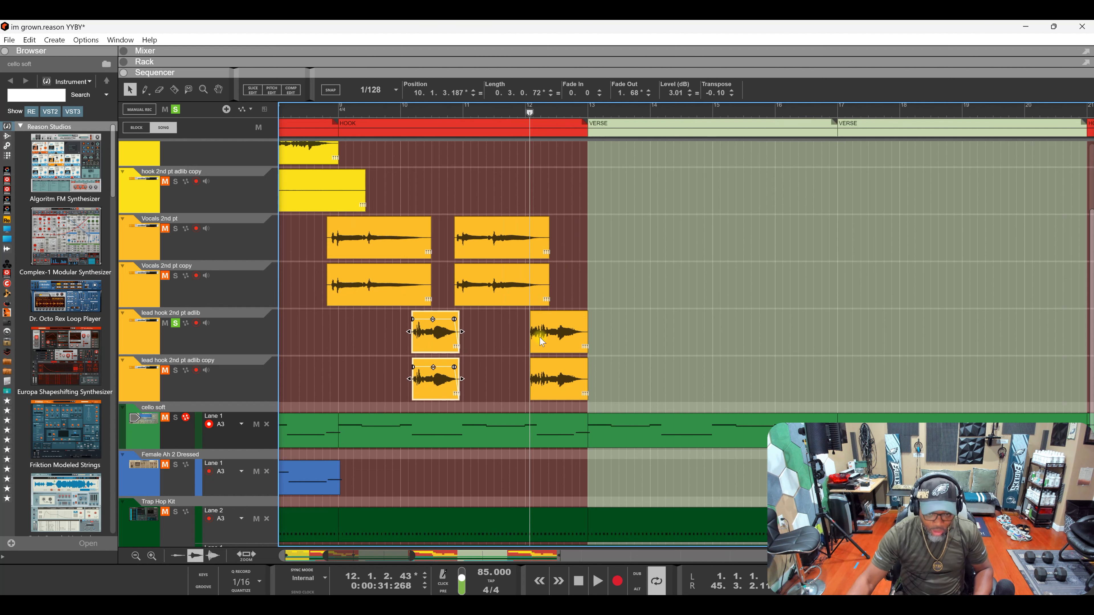
drag(616, 330, 385, 400)
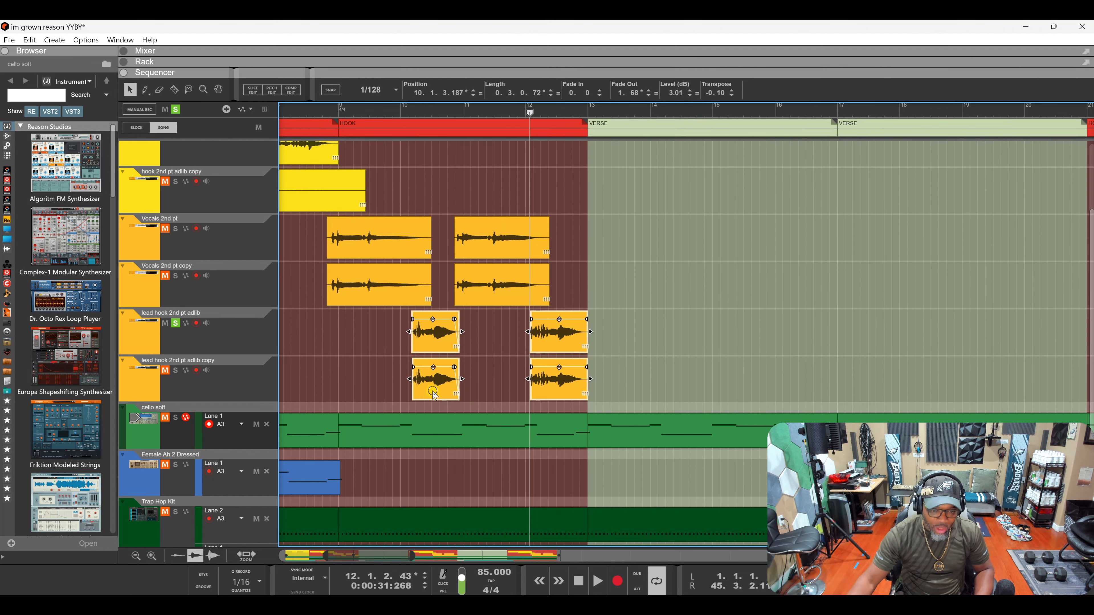
right_click(432, 393)
click(470, 432)
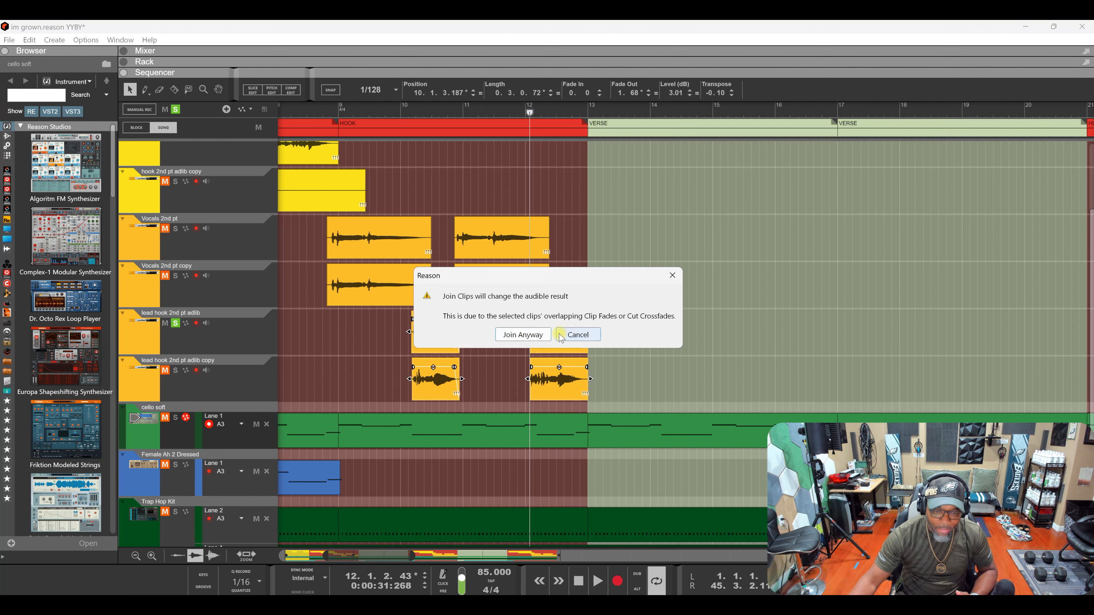
- Cancel the join warning and remove the fade-outs from both left adlib clips
click(593, 337)
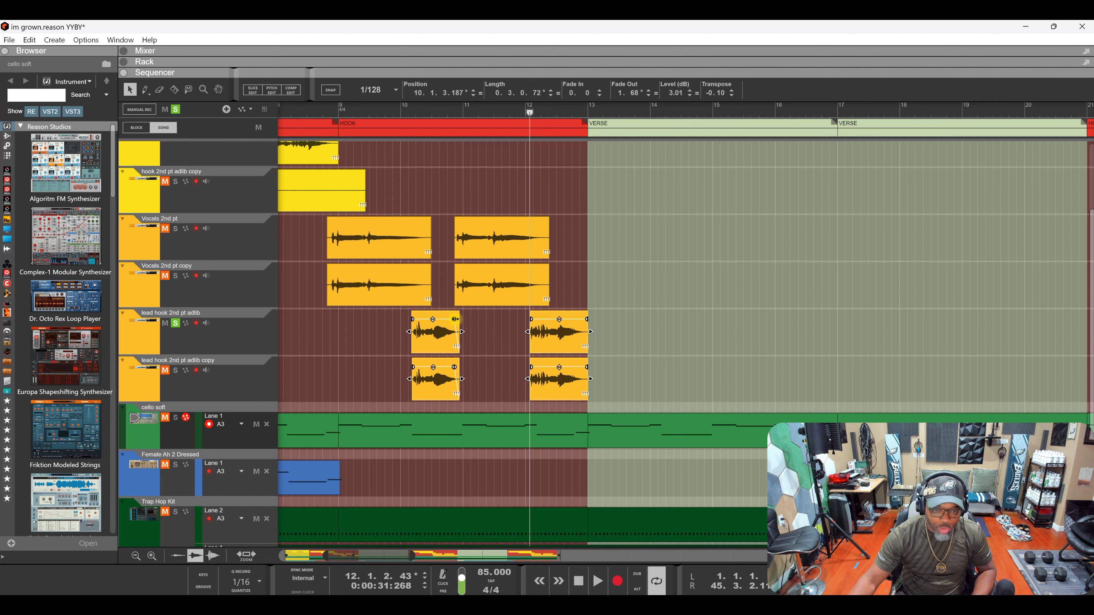
mouse_move(456, 319)
mouse_down()
mouse_move(491, 322)
mouse_move(471, 317)
mouse_up()
drag(476, 326, 437, 380)
drag(453, 319, 472, 317)
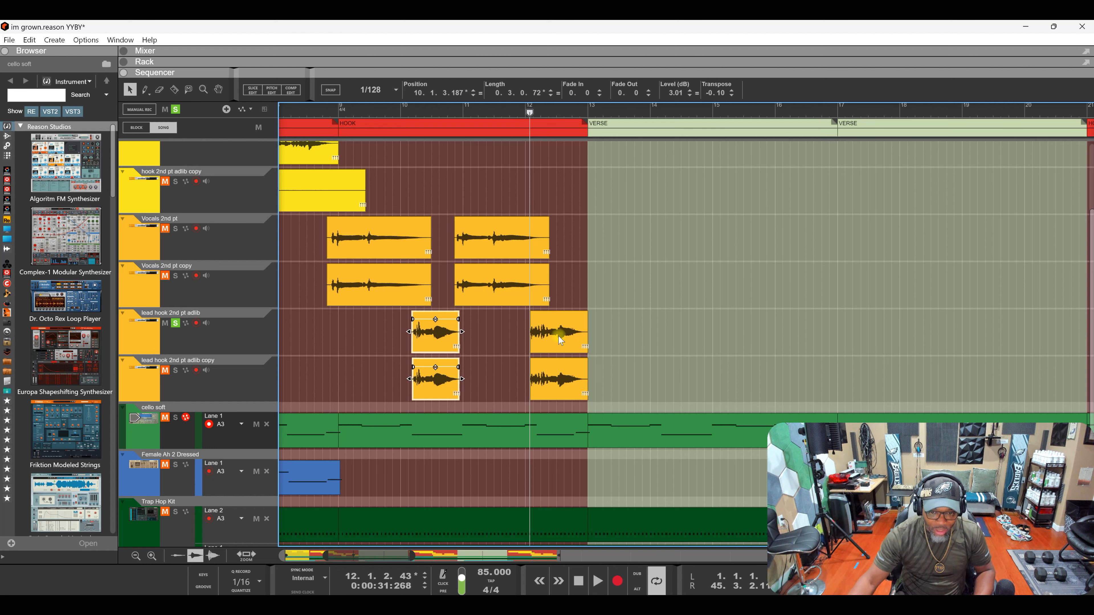
- Join all four adlib clips so each lane holds one clip, then select the top one
drag(612, 325, 427, 382)
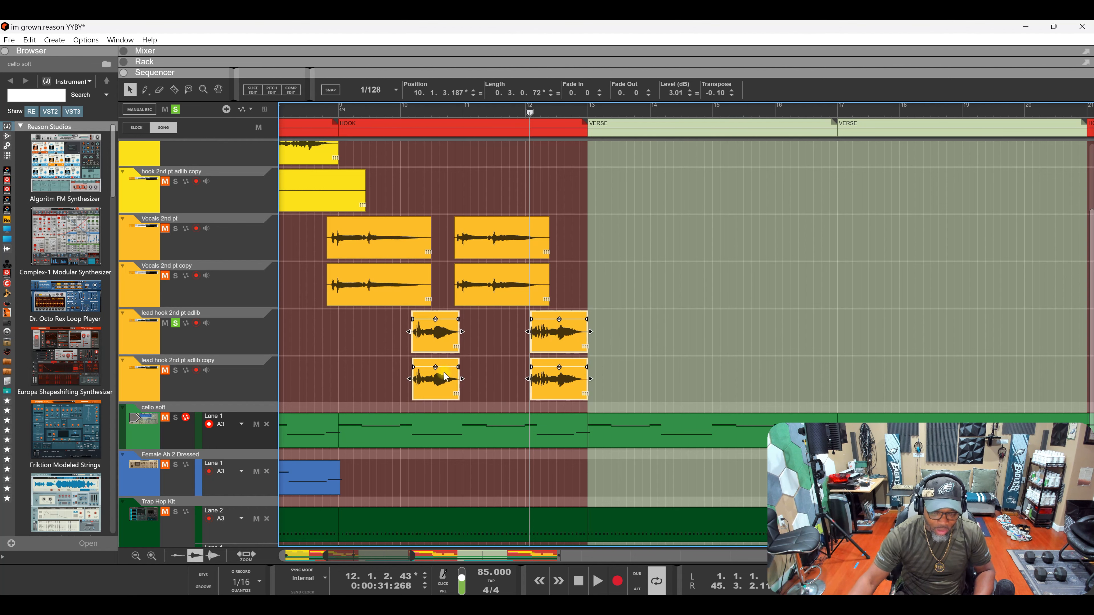
right_click(440, 372)
click(479, 433)
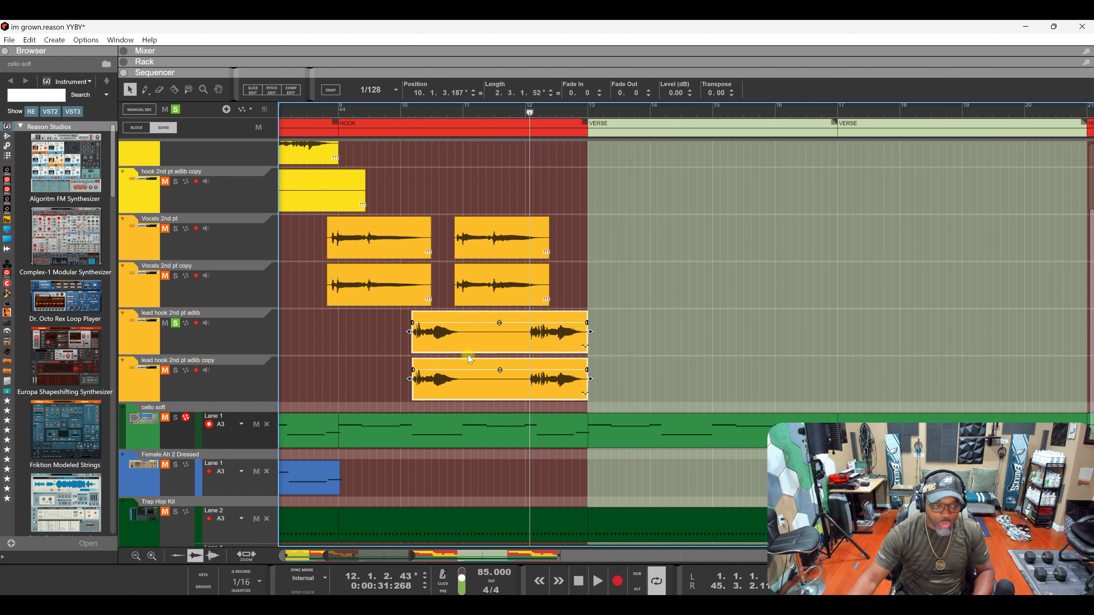
click(461, 344)
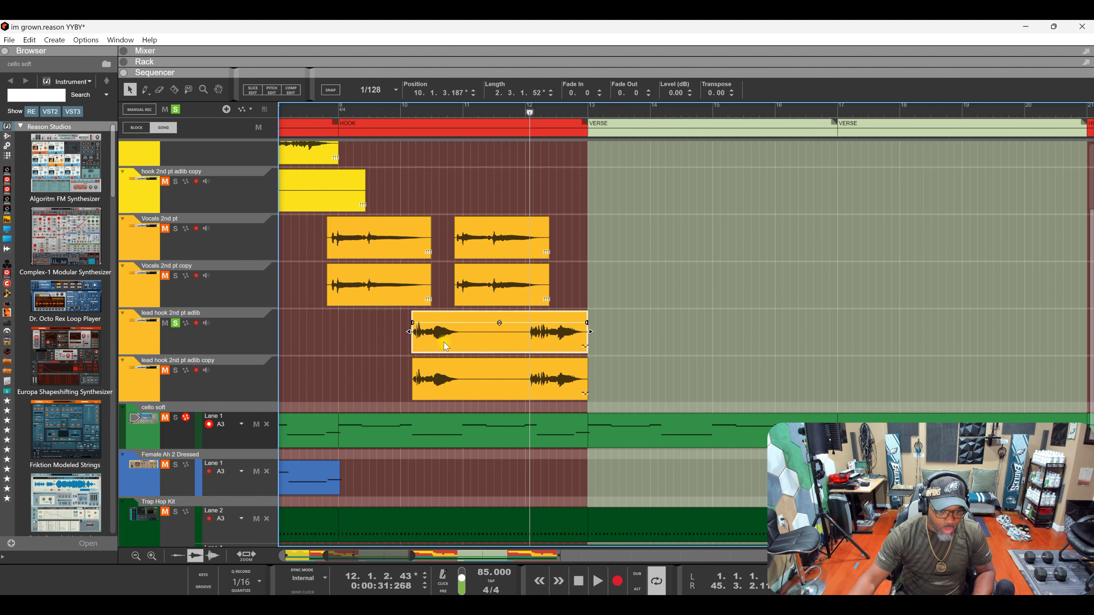
- Open the joined adlib clip in Comp Edit and add a 1.197.12 crossfade at its first cut
click(290, 90)
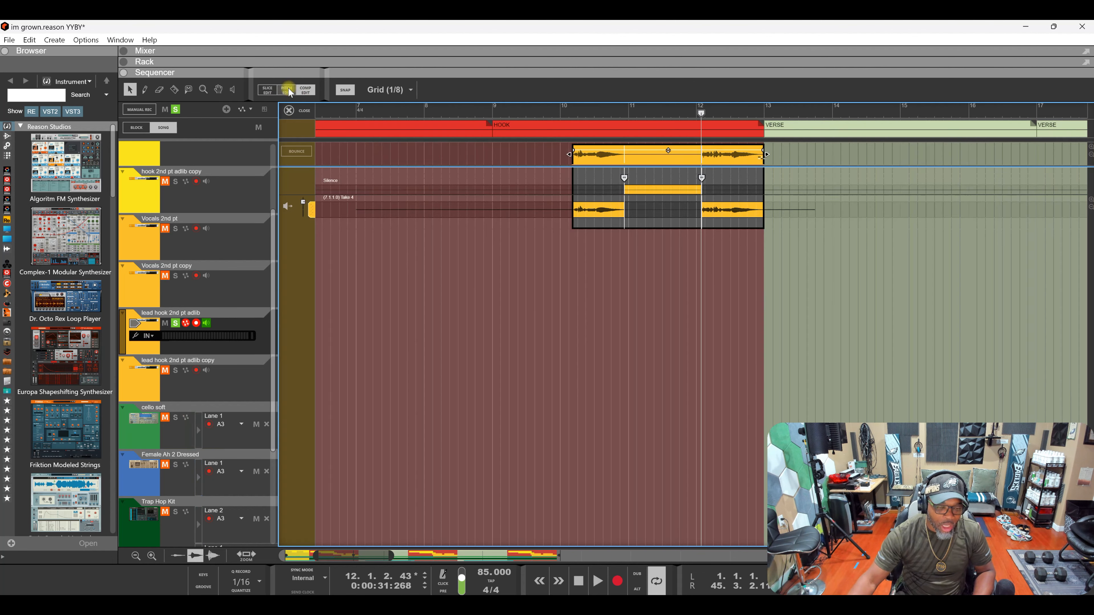
scroll(676, 111, up, 3)
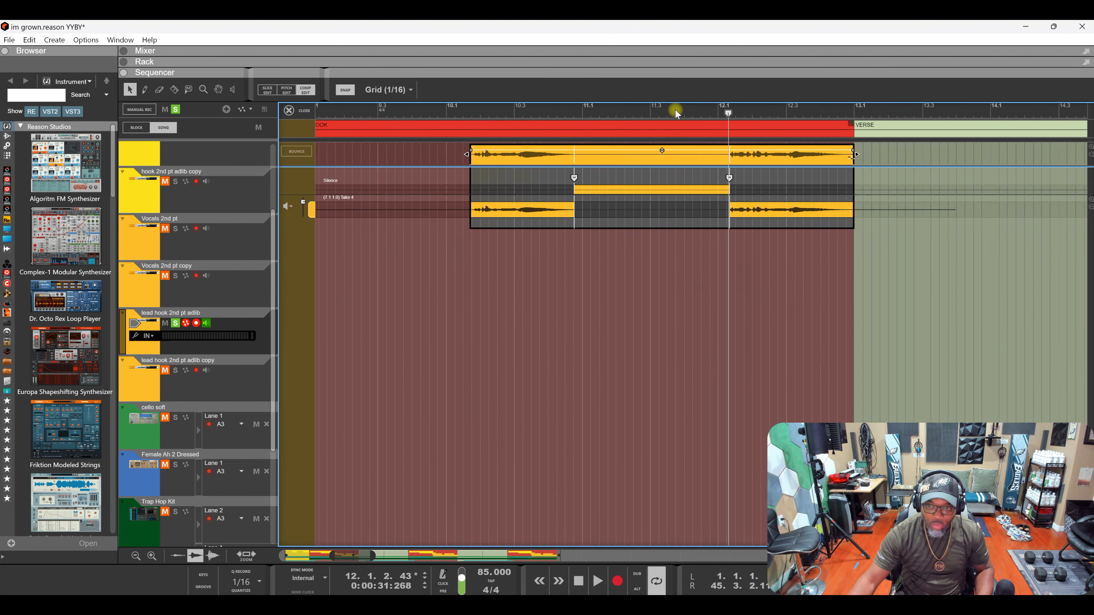
scroll(676, 233, up, 4)
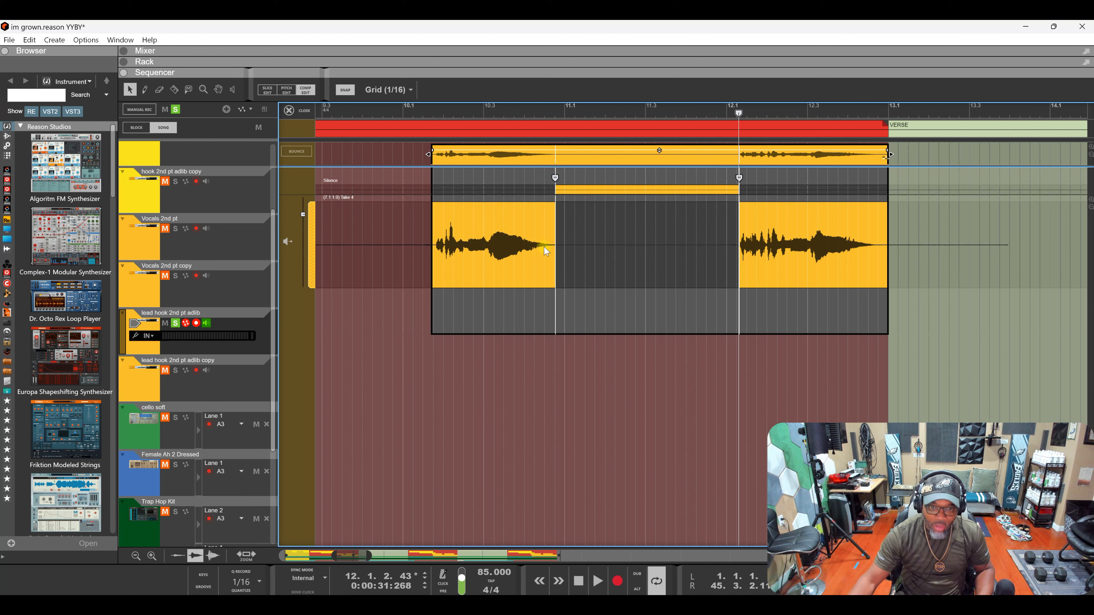
click(556, 178)
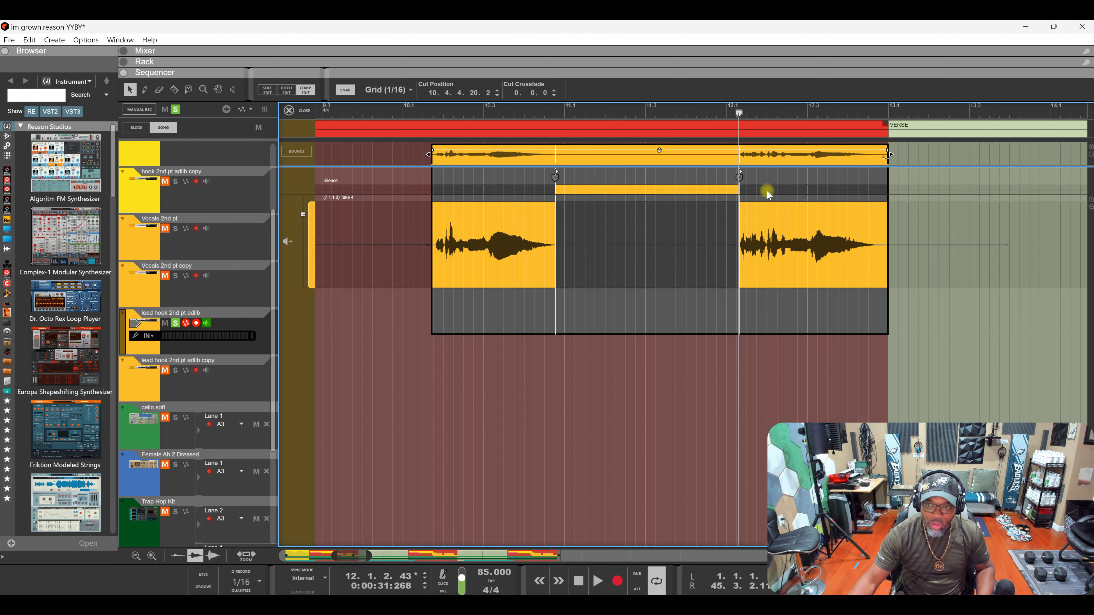
drag(558, 171, 568, 171)
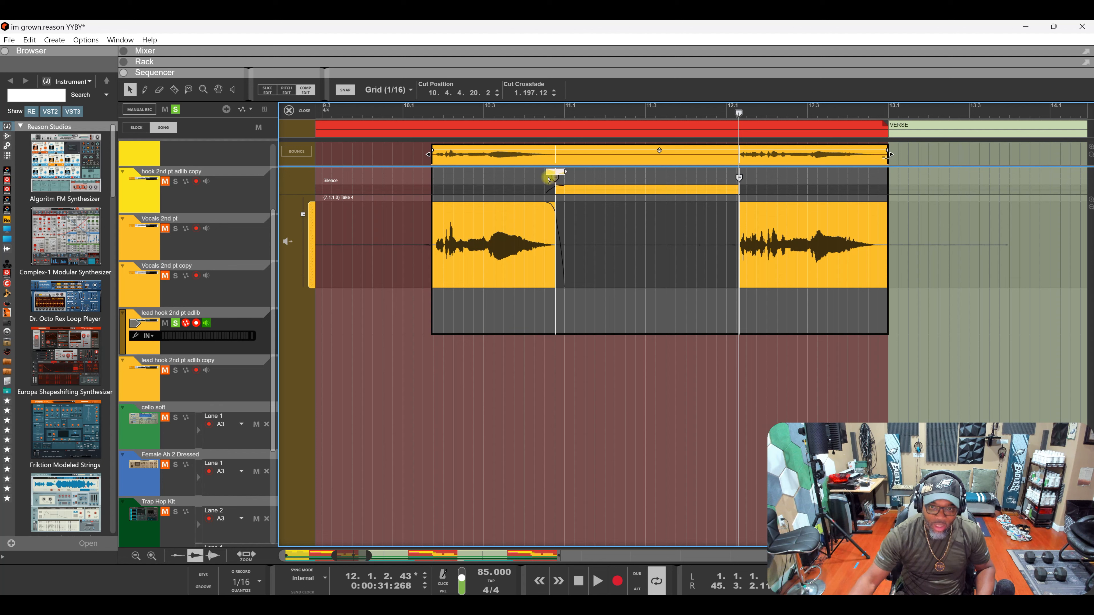
- Drag the first comp cut earlier so the silent stretch starts at 10.3.2.22
drag(549, 179, 546, 179)
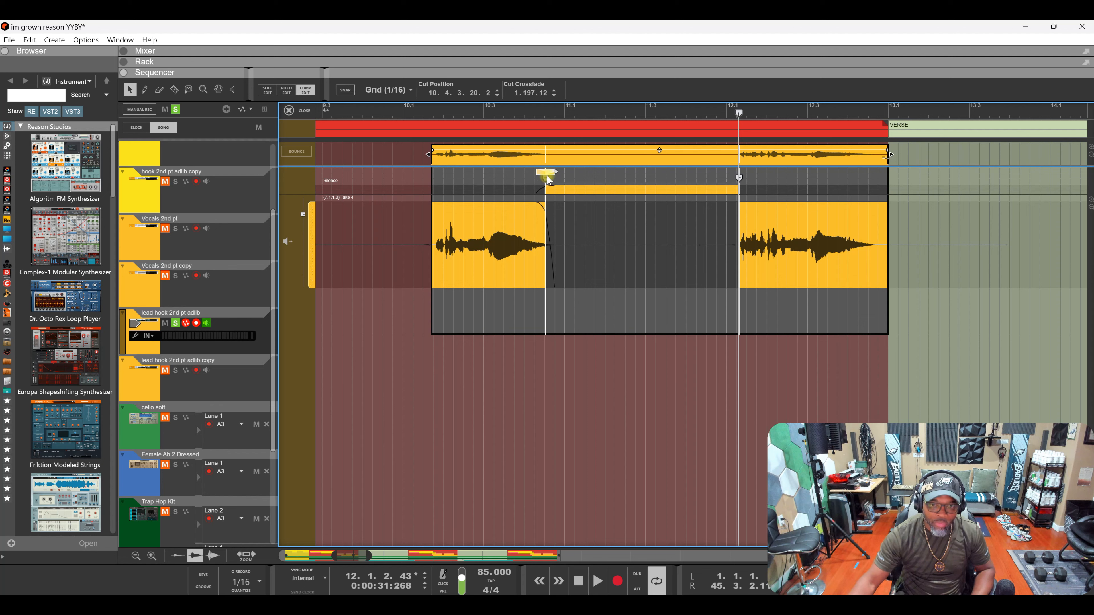
drag(548, 184, 542, 180)
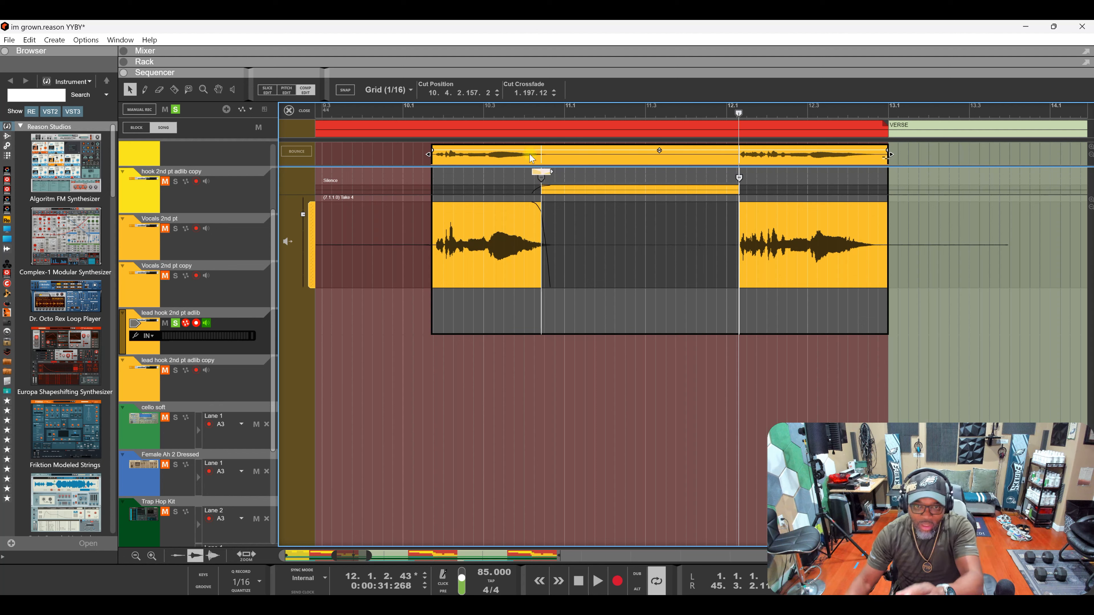
mouse_move(542, 180)
mouse_down()
mouse_move(571, 181)
mouse_move(495, 181)
mouse_up()
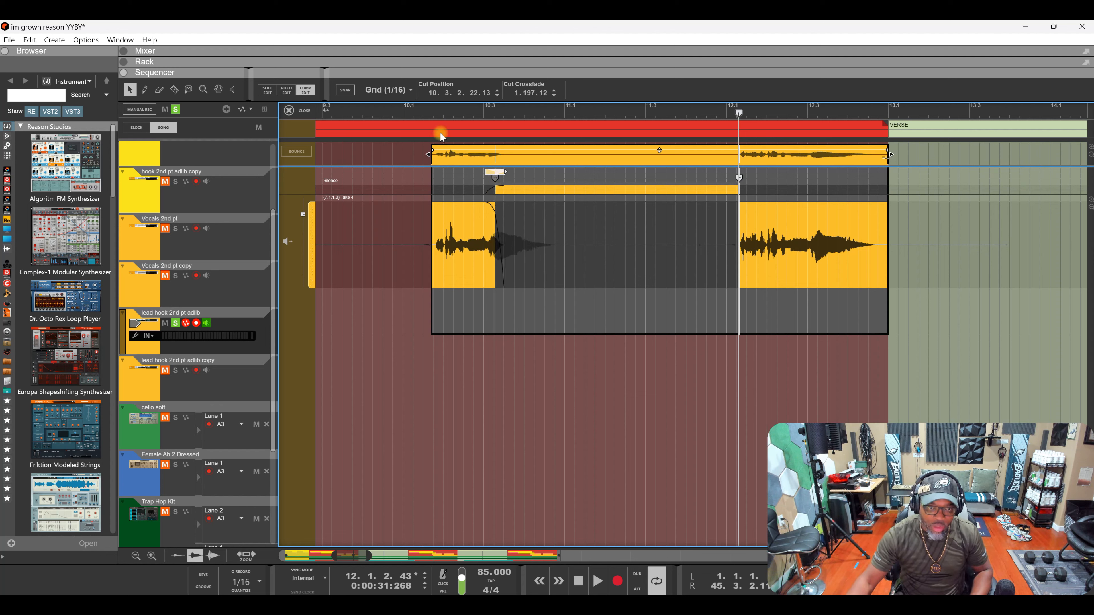
- Audition the crossfaded cut and move it later to 10.4.2.234.6
click(424, 110)
key(space)
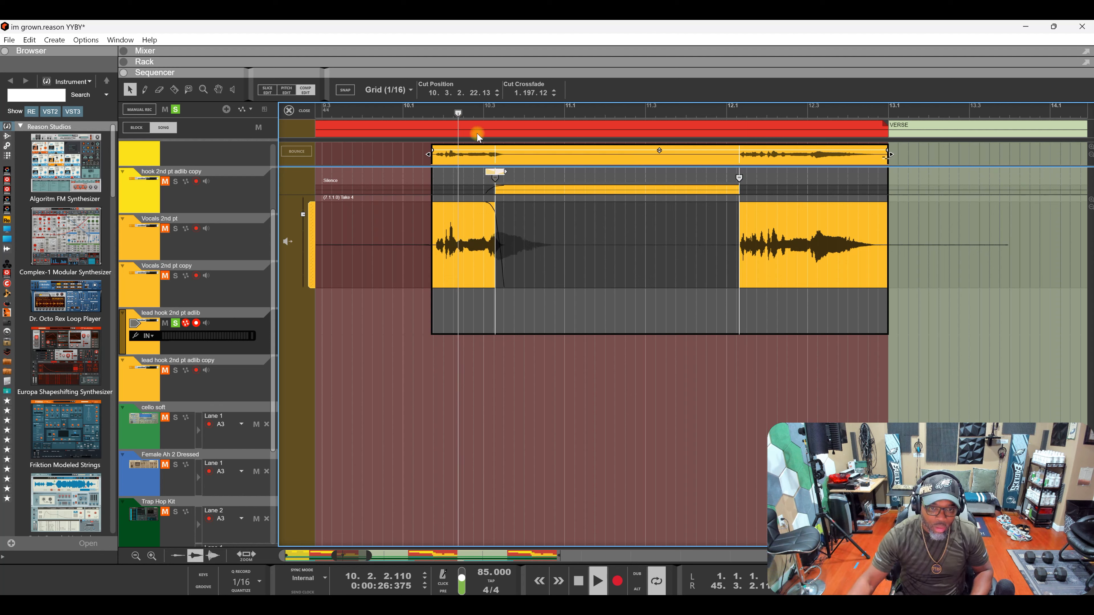
key(space)
key(space)
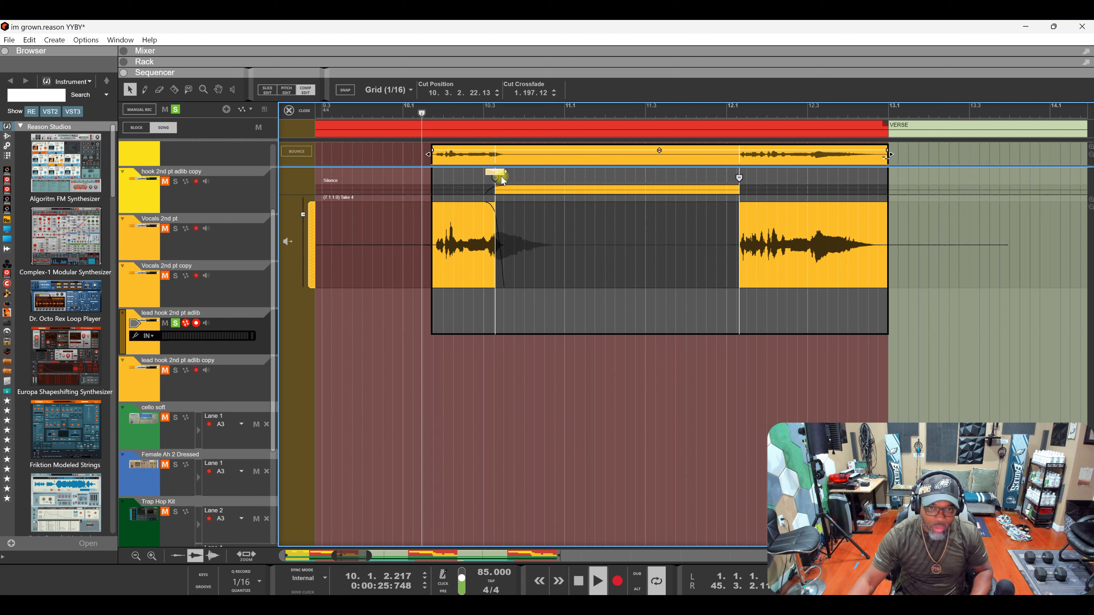
key(space)
drag(498, 182, 558, 185)
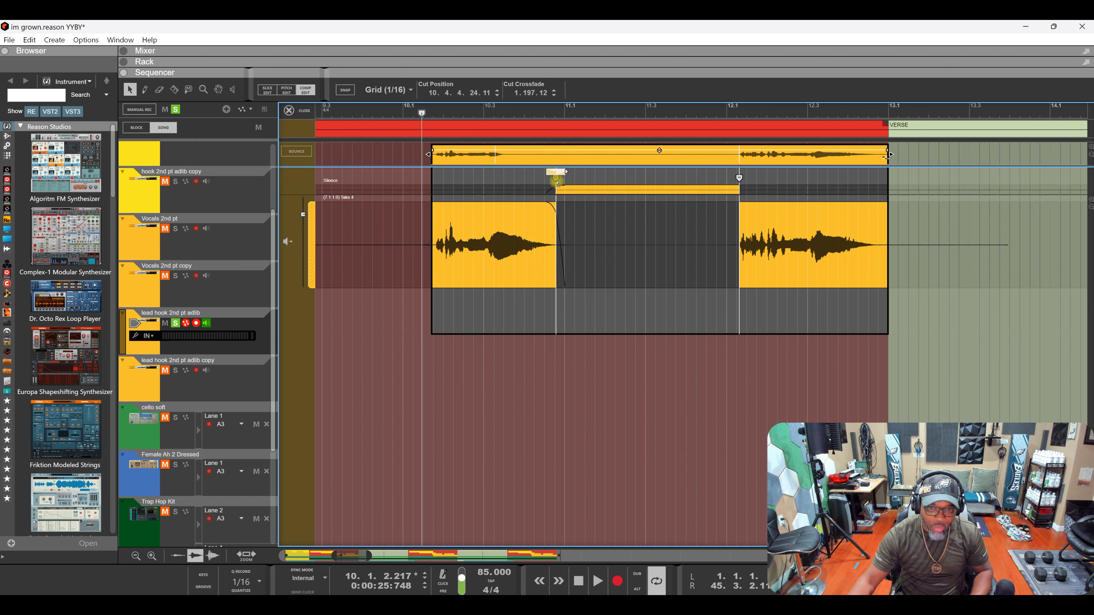
key(space)
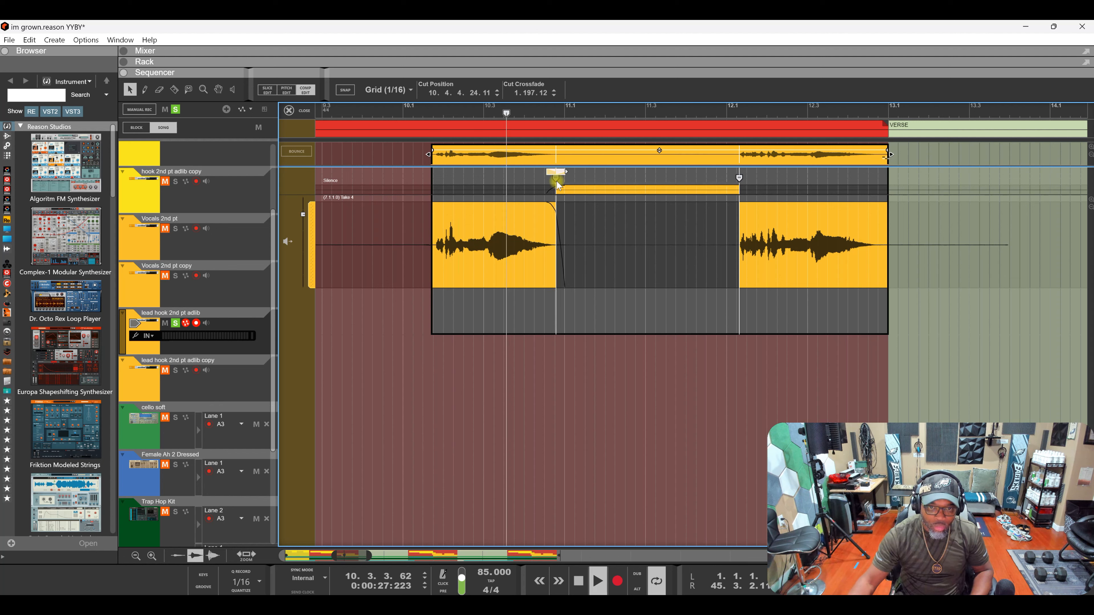
key(space)
- Fine-tune the cut to 10.4.4.24.11 and reduce its crossfade to zero
drag(558, 185, 548, 182)
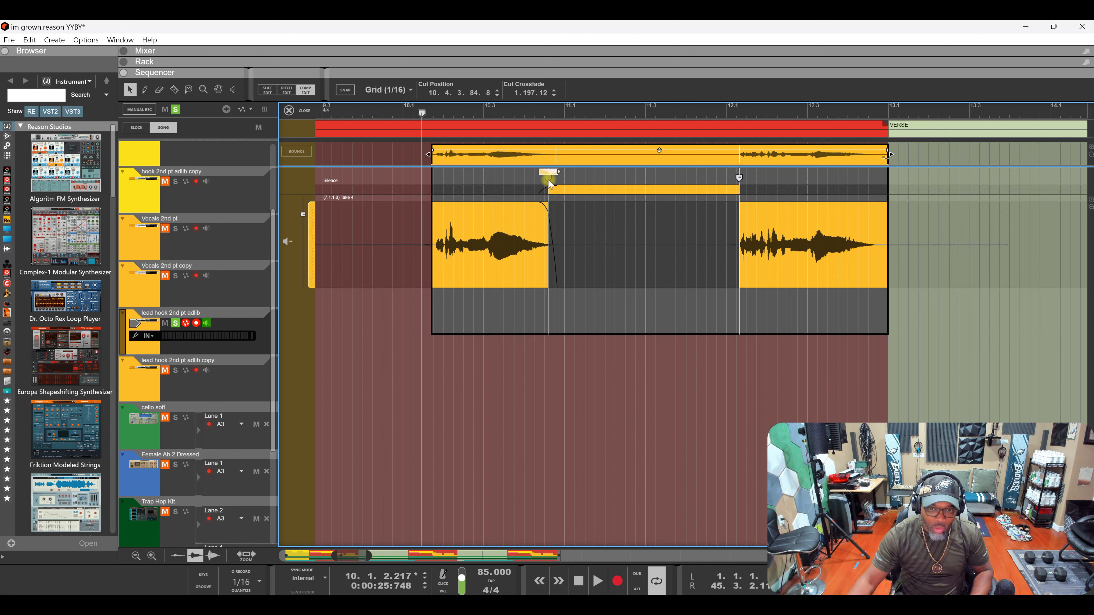
key(space)
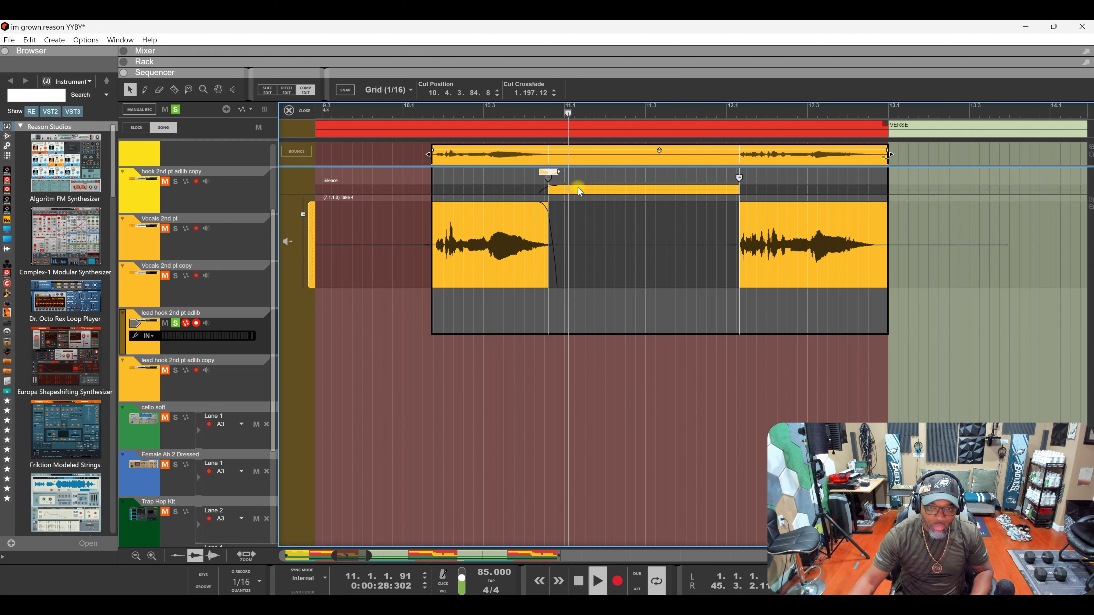
key(space)
key(ctrl+z)
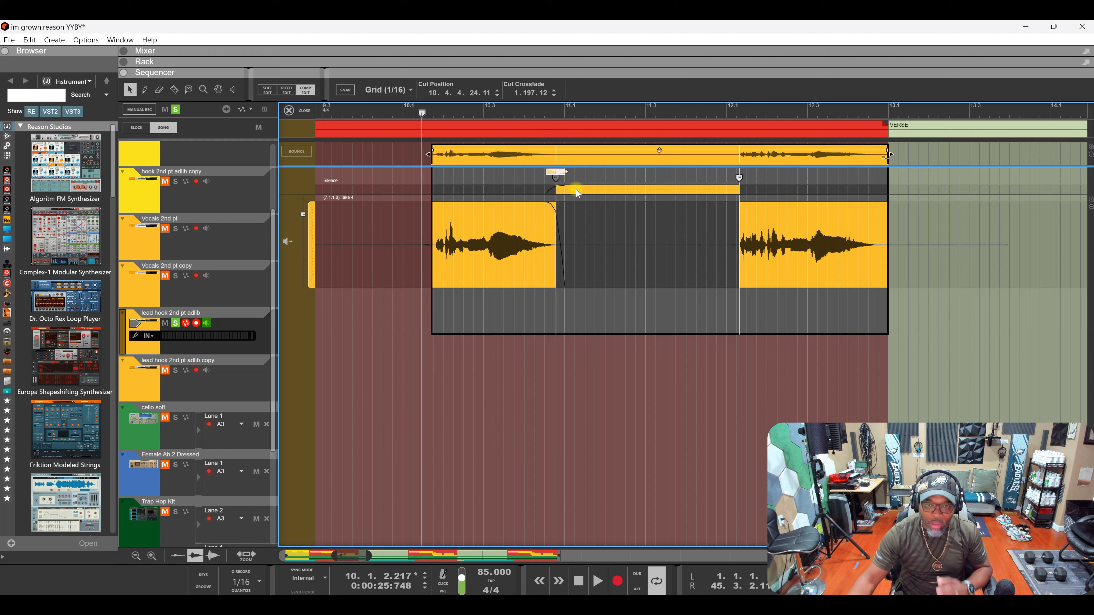
drag(564, 171, 546, 175)
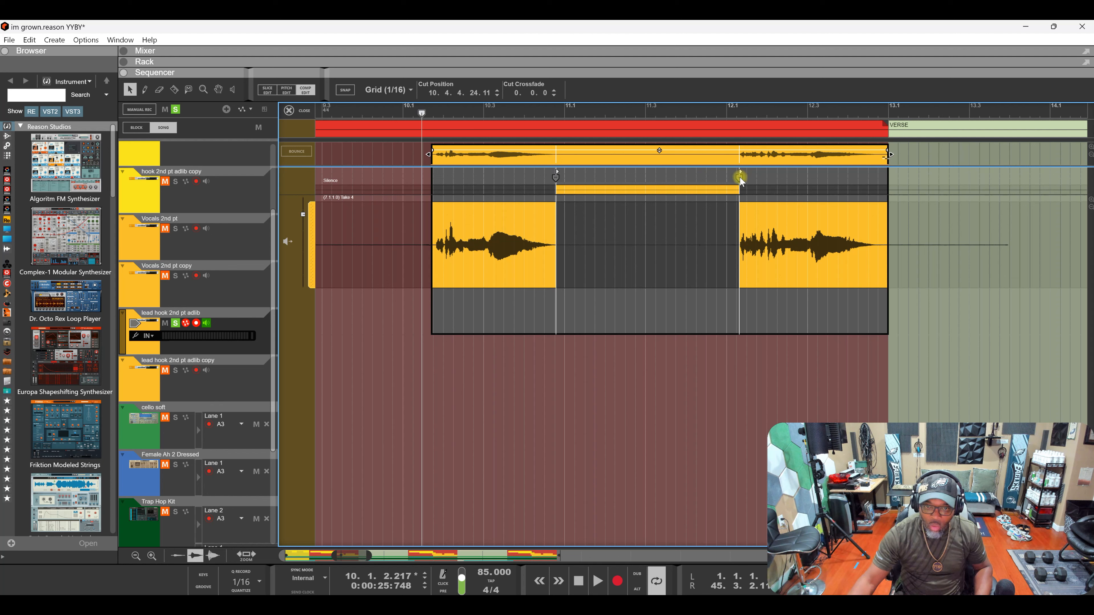
- Add 0.206.0 crossfades at both comp cuts, shift the cut to 10.4.3.71.10, and audition
drag(741, 172, 745, 172)
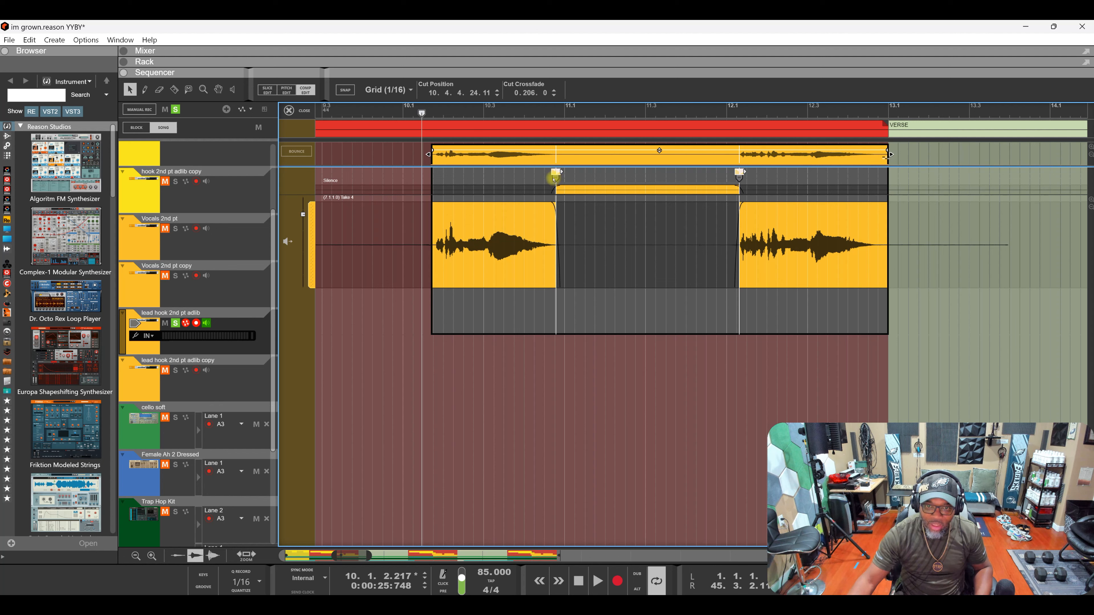
drag(554, 178, 548, 179)
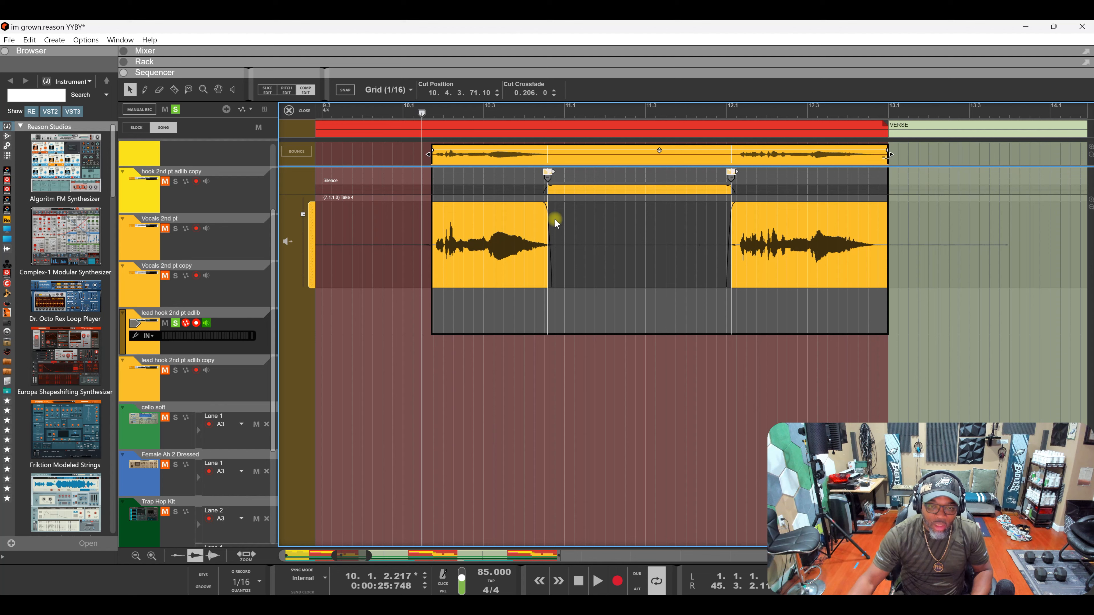
key(space)
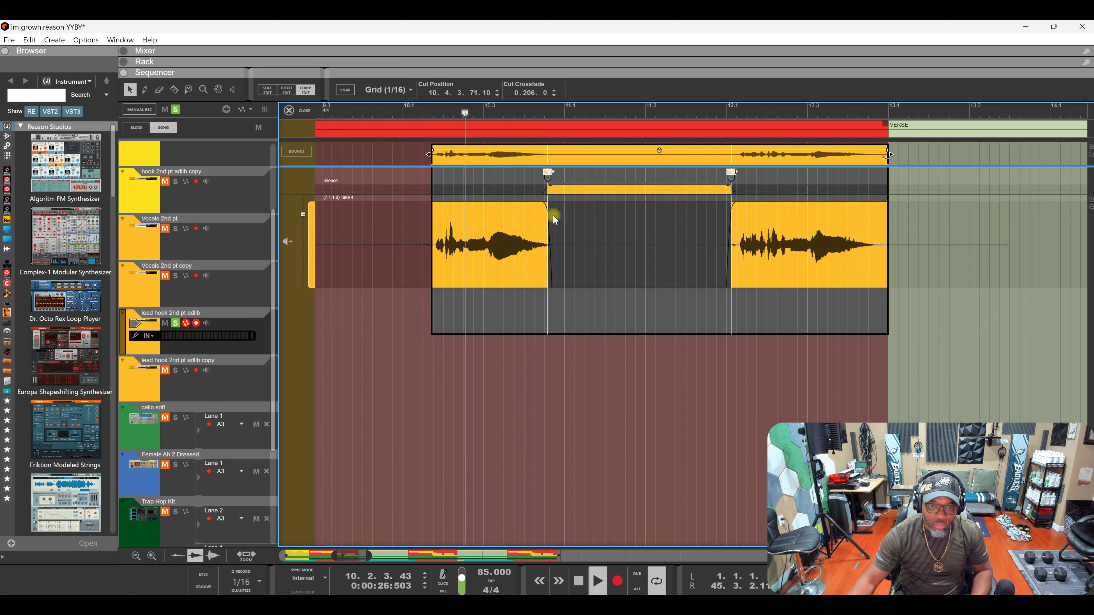
key(space)
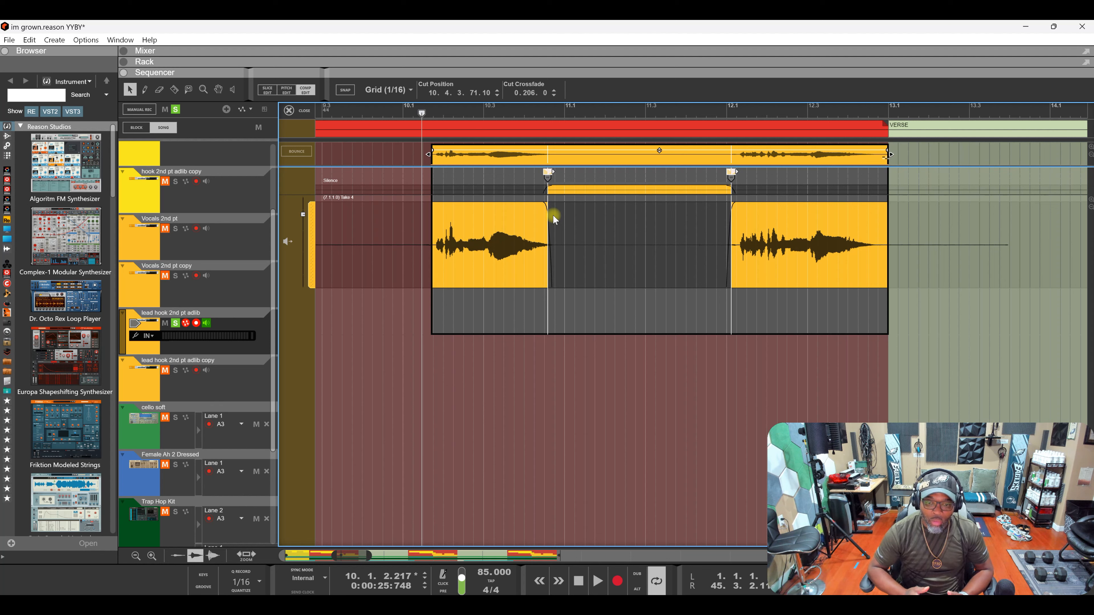
click(289, 110)
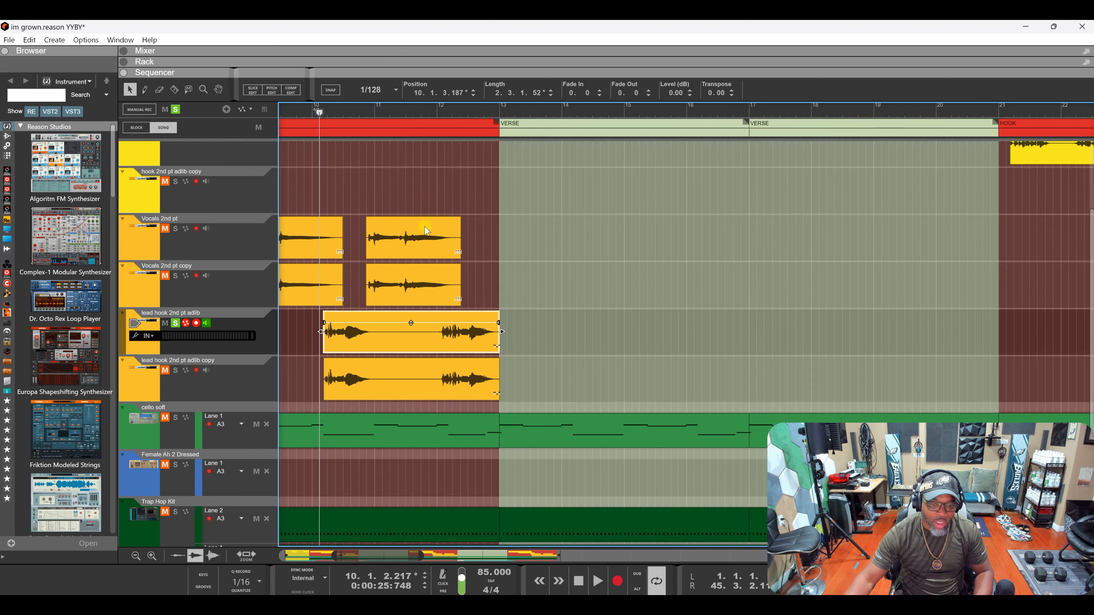
drag(498, 323, 503, 326)
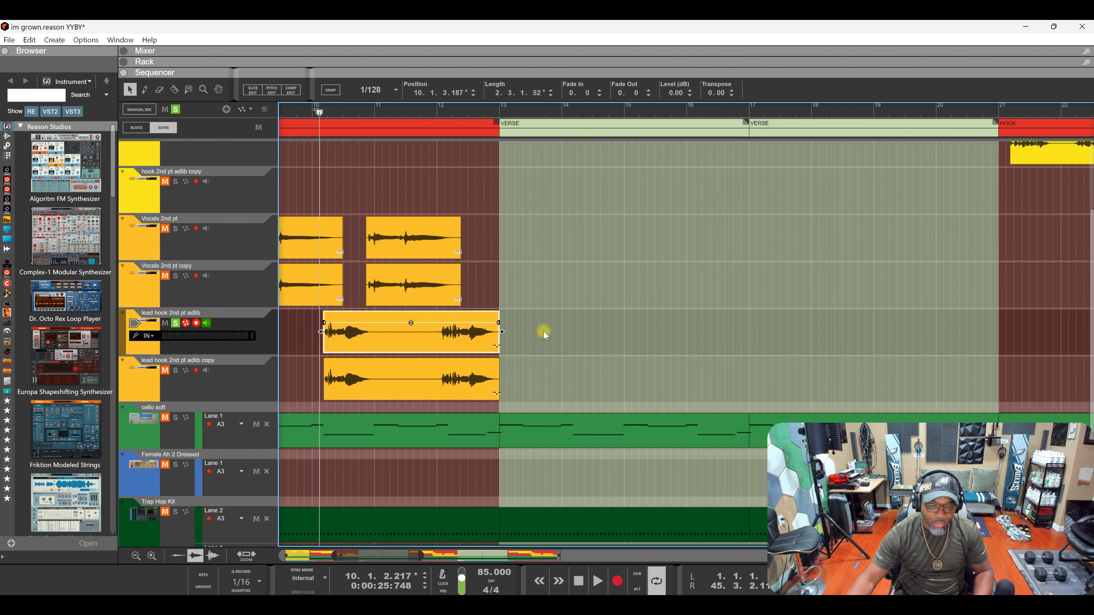
drag(499, 323, 492, 324)
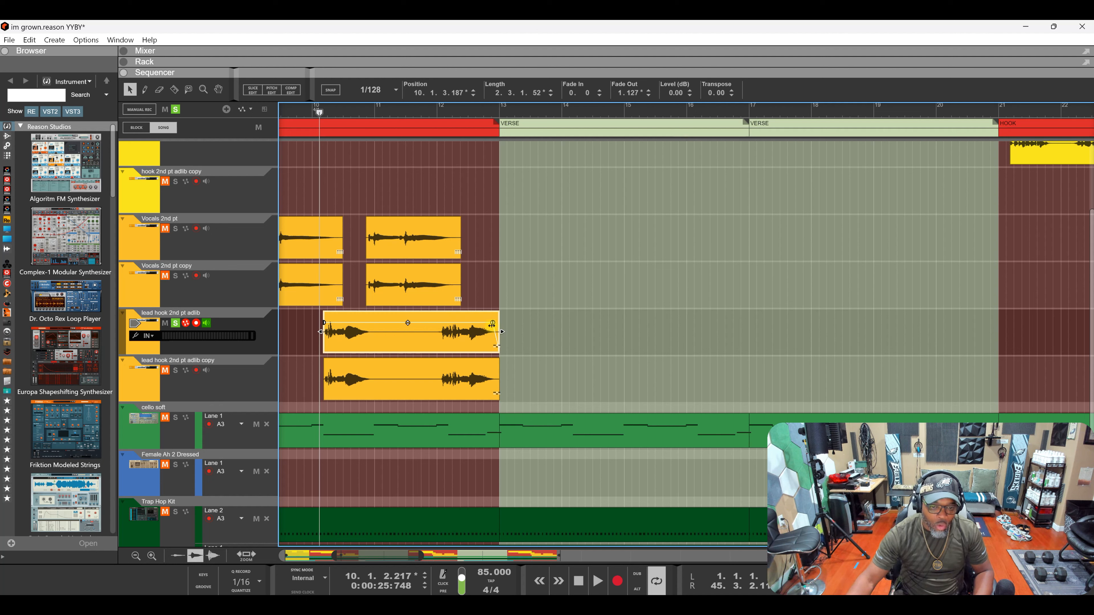
drag(492, 323, 506, 327)
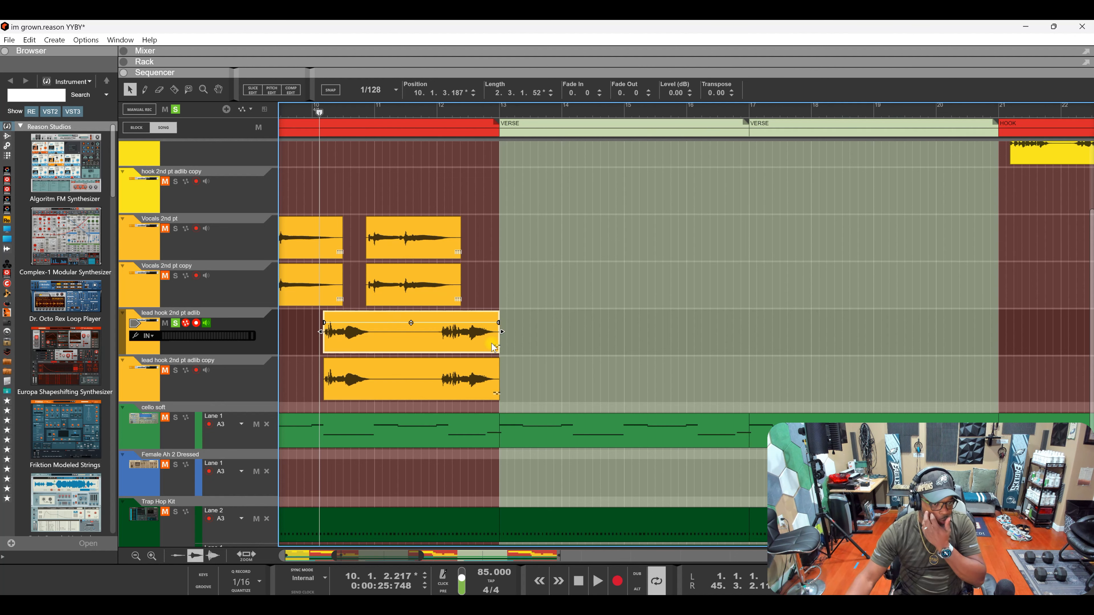
- Raise the adlib copy track clip's level to about 4.4 dB
scroll(516, 335, down, 5)
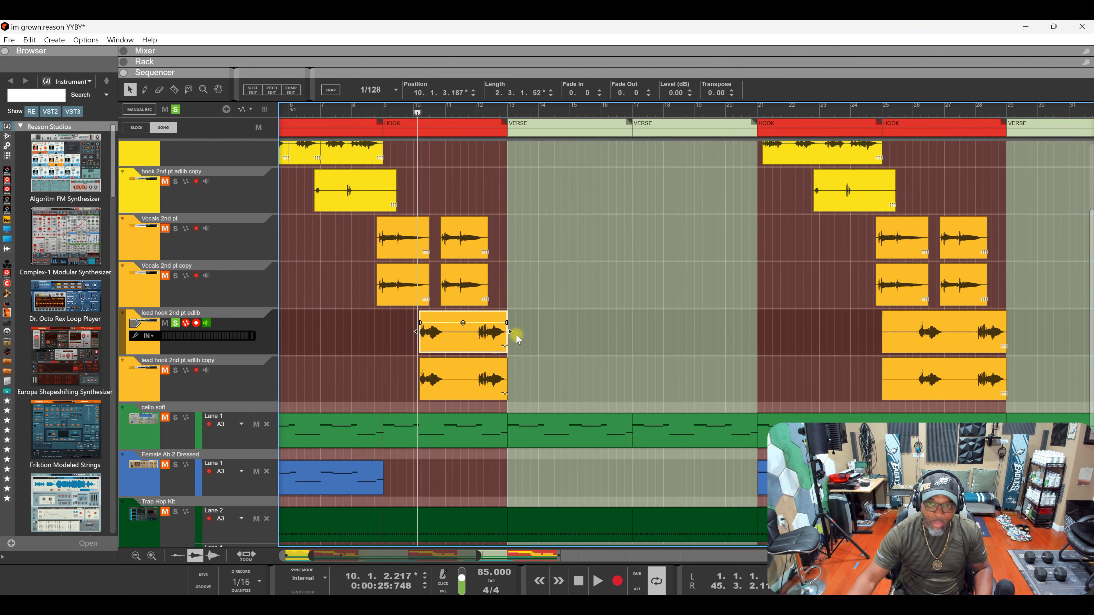
scroll(516, 336, down, 3)
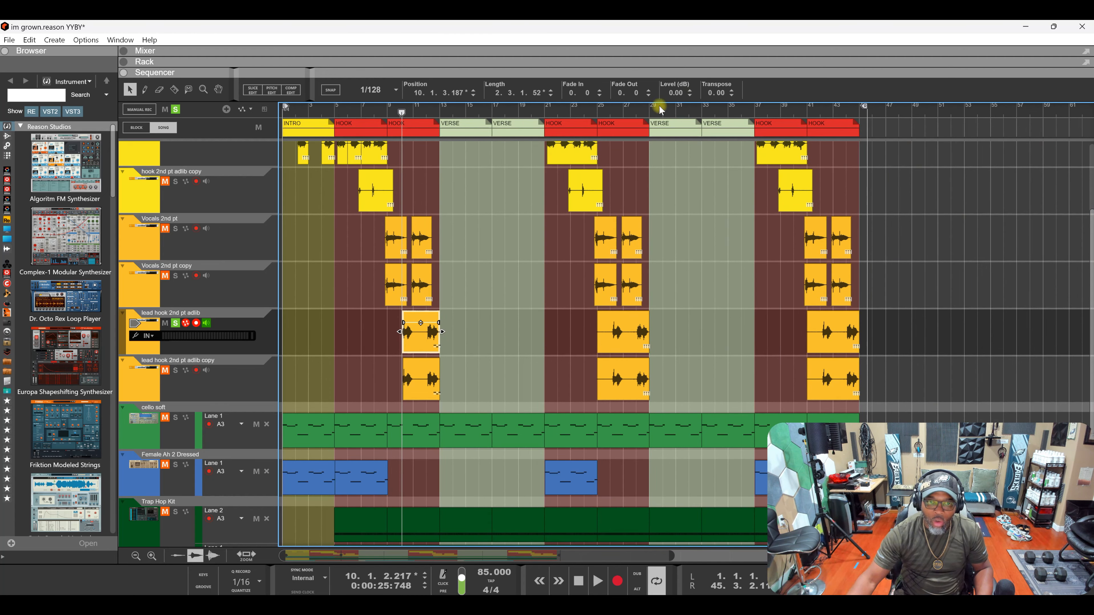
scroll(479, 288, down, 2)
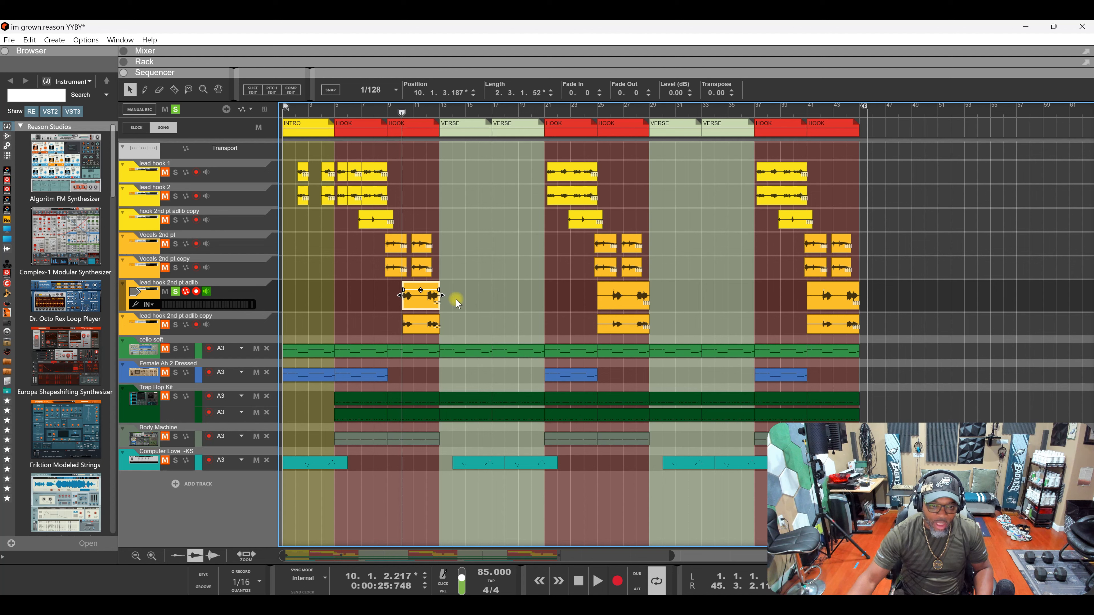
click(422, 324)
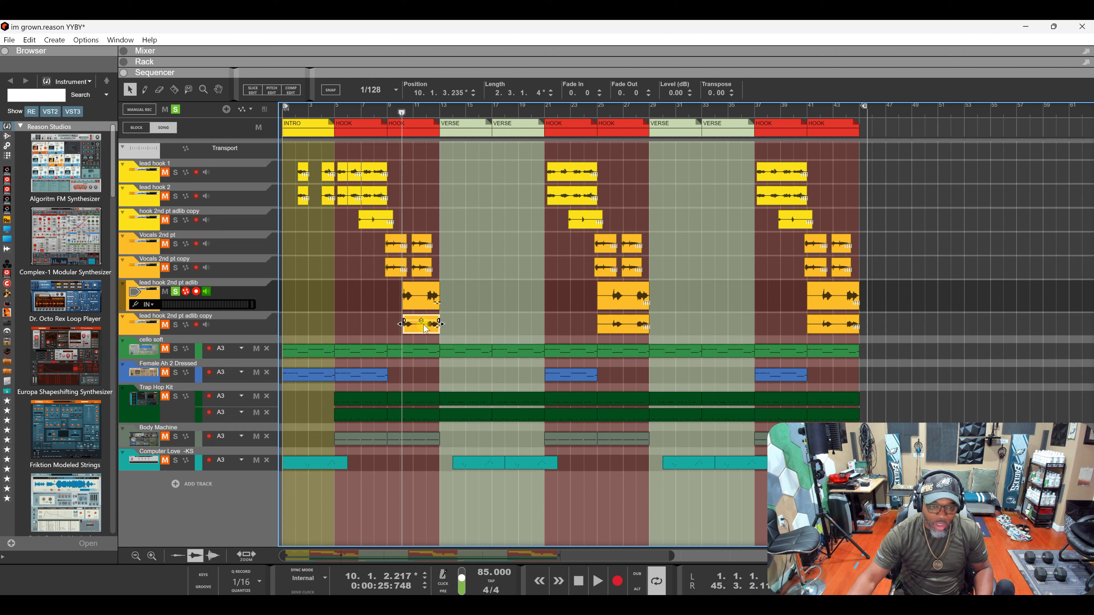
drag(422, 320, 424, 313)
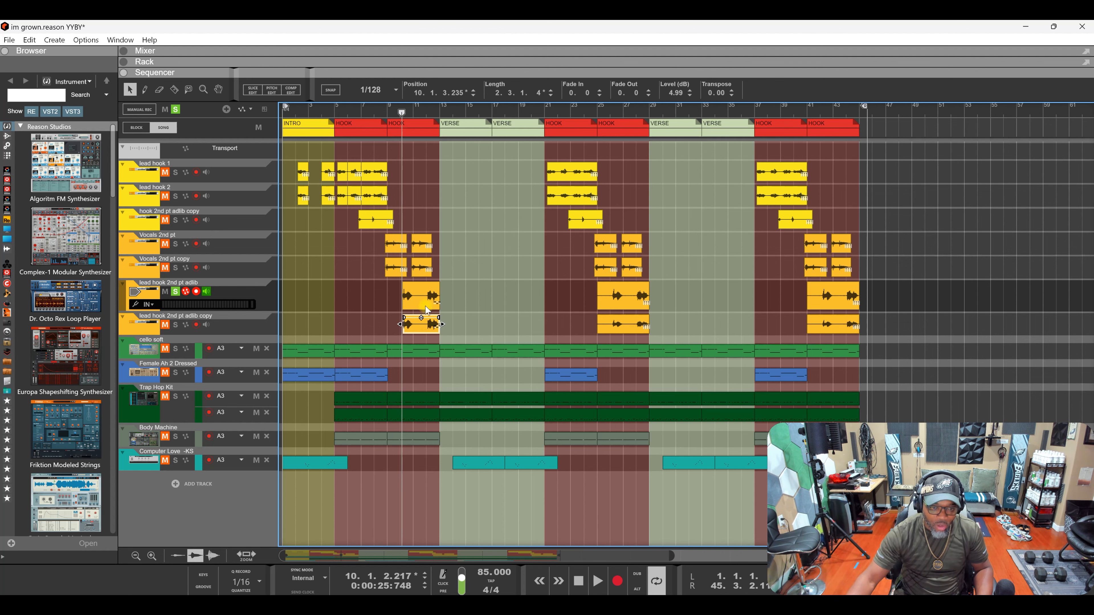
- Apply that level to all three copy clips, then undo back to the comp-edit state
scroll(417, 284, up, 3)
scroll(417, 284, down, 3)
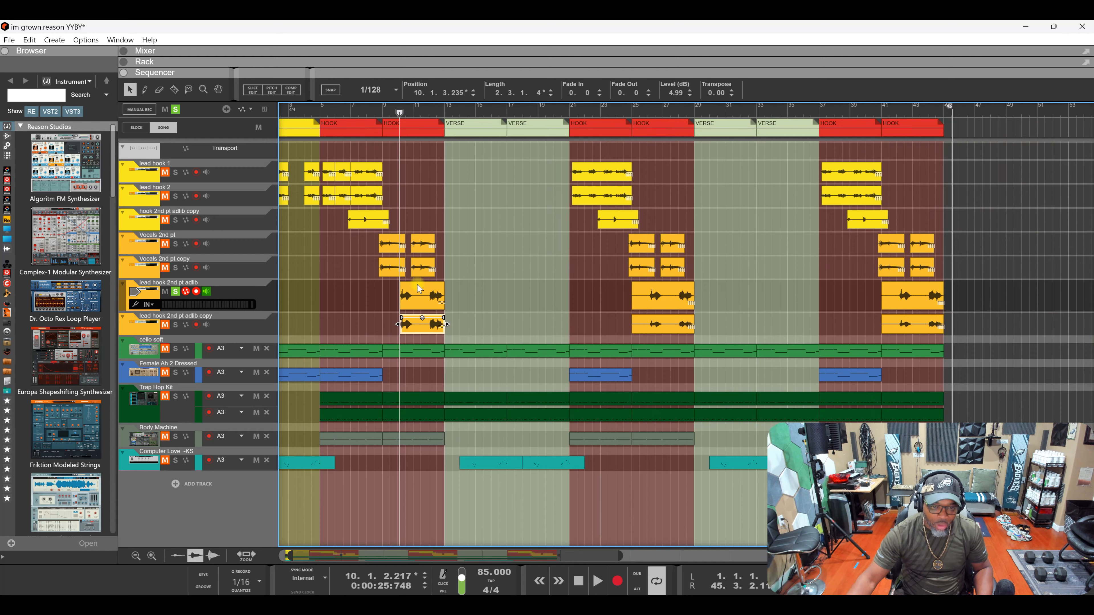
scroll(416, 284, down, 2)
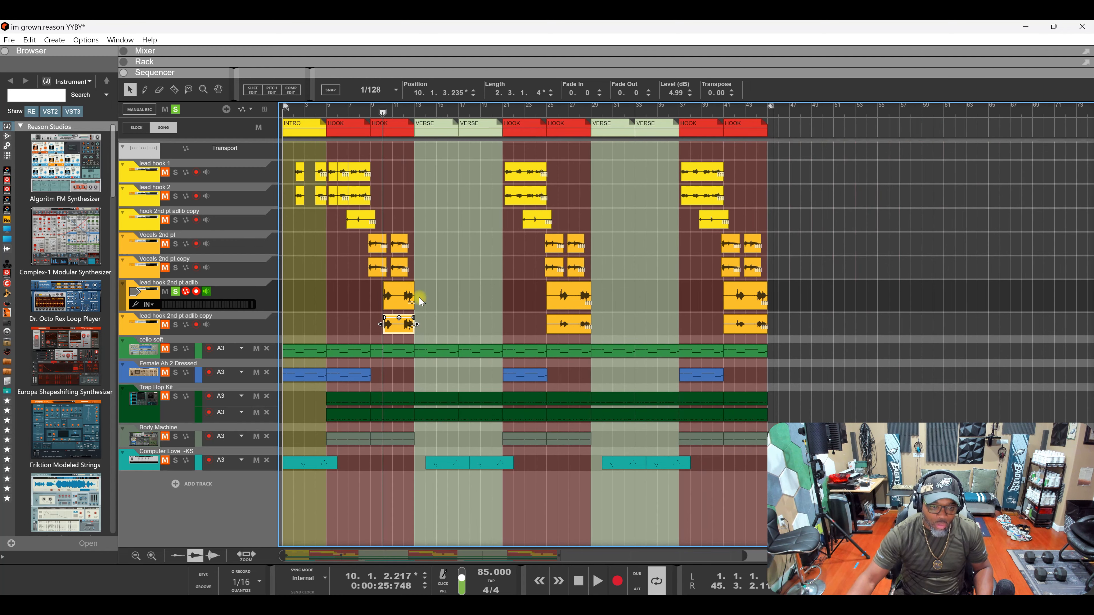
click(455, 322)
drag(716, 328, 378, 328)
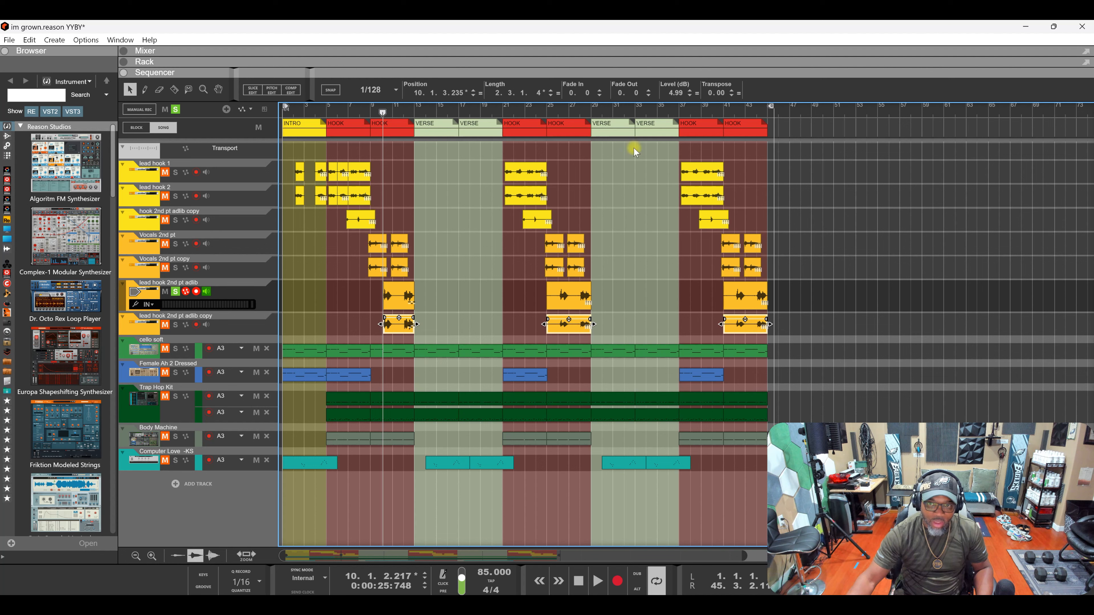
click(698, 93)
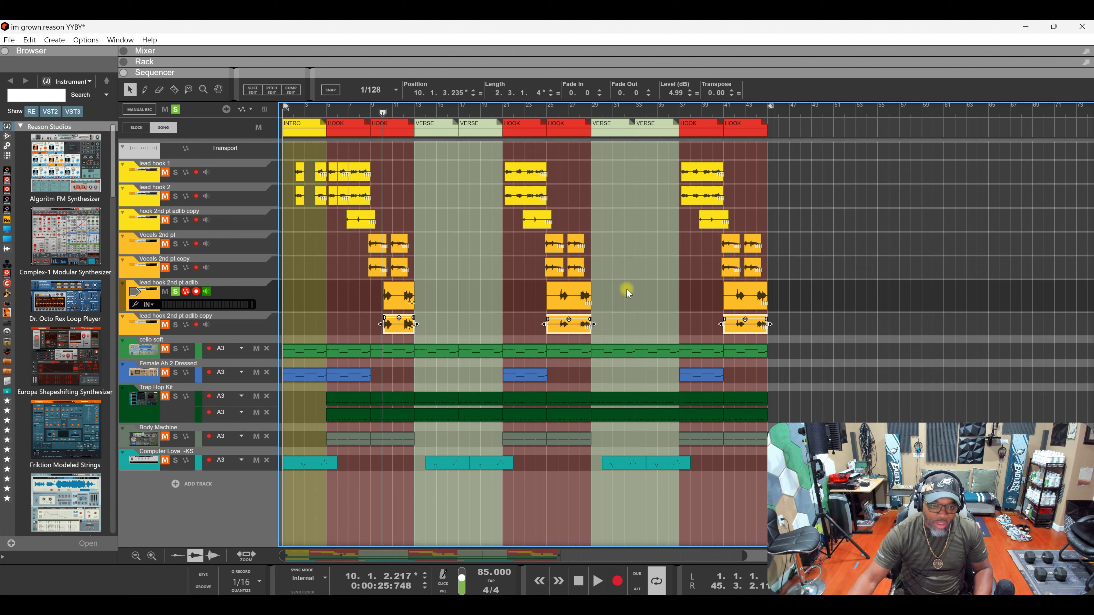
key(ctrl+z)
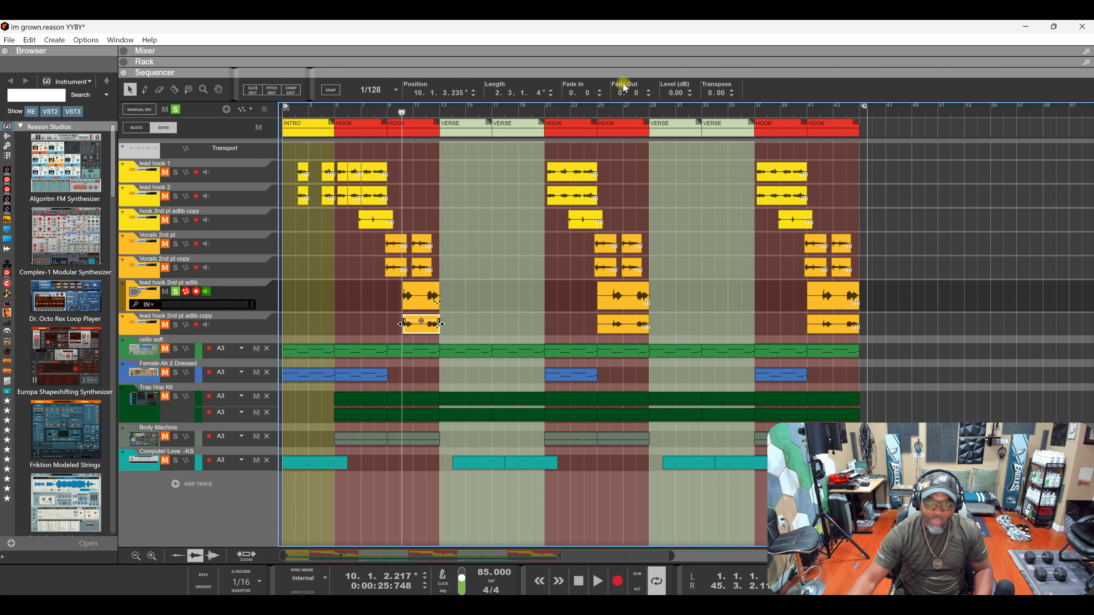
key(ctrl+z)
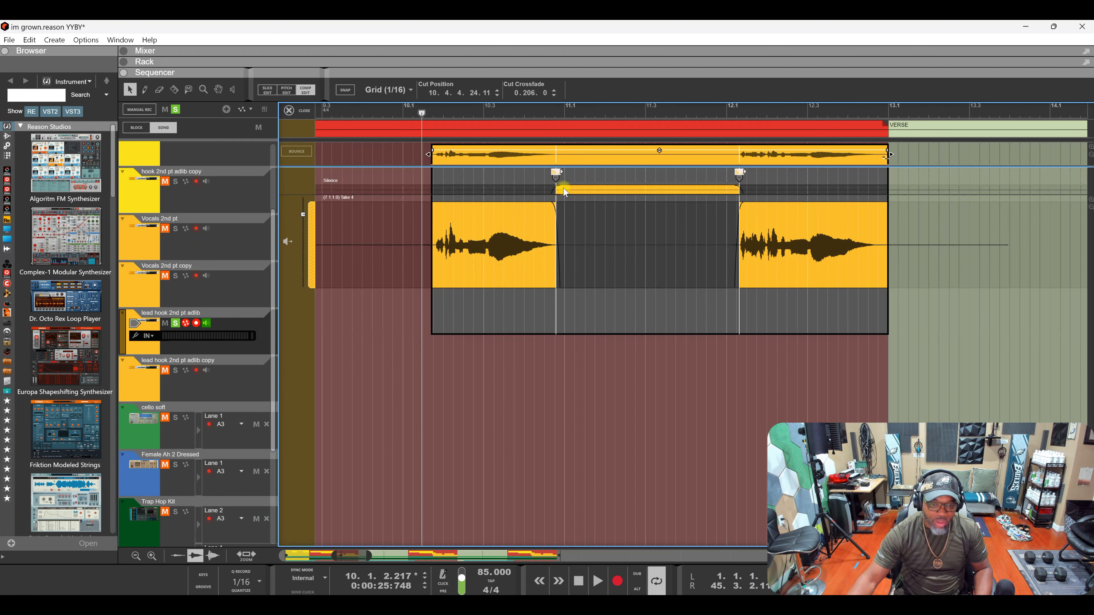
- Reopen the lead hook ad-lib clip in comp edit, select its take lane, and rewind to bar 1
click(301, 111)
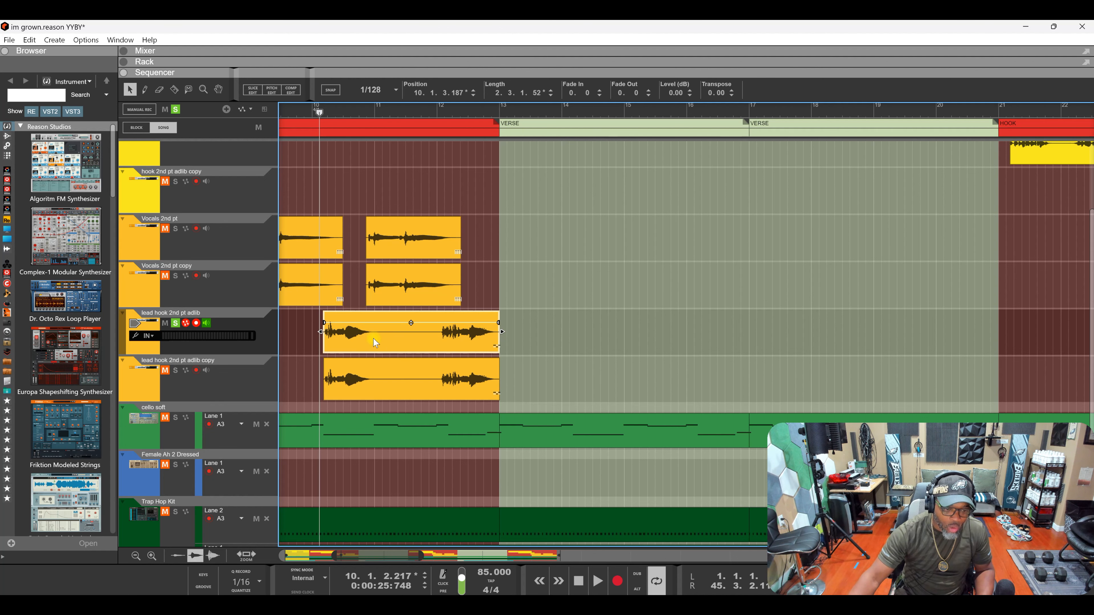
click(290, 90)
click(451, 249)
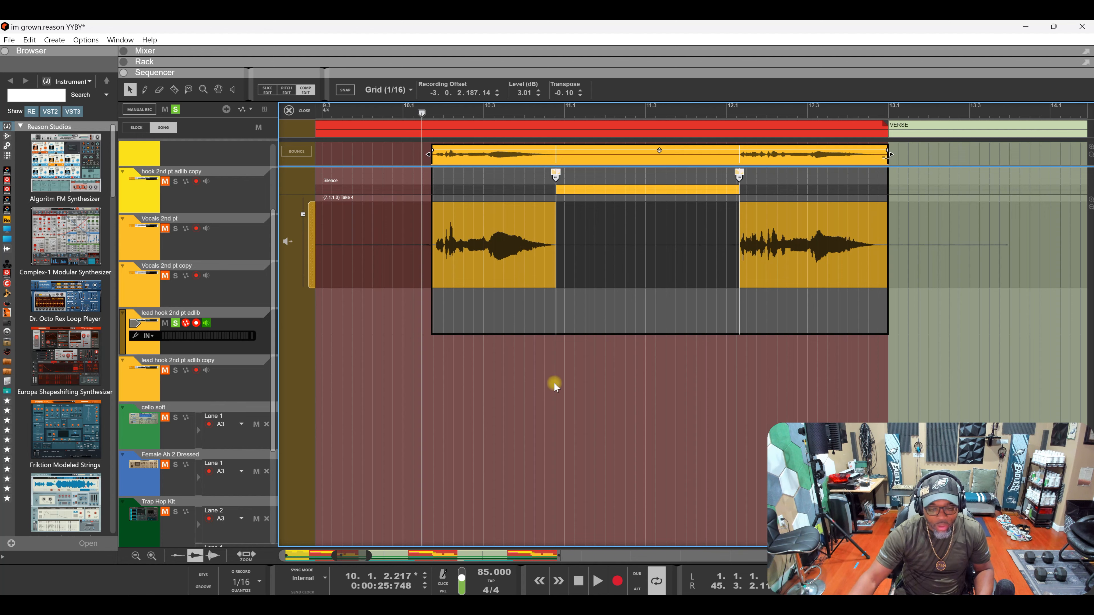
click(579, 580)
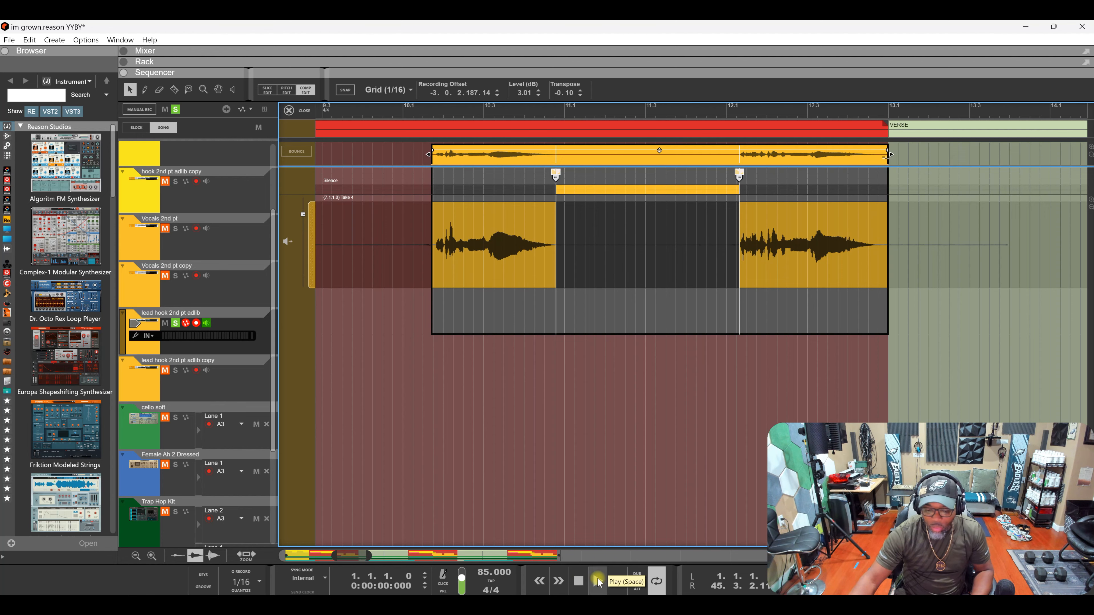